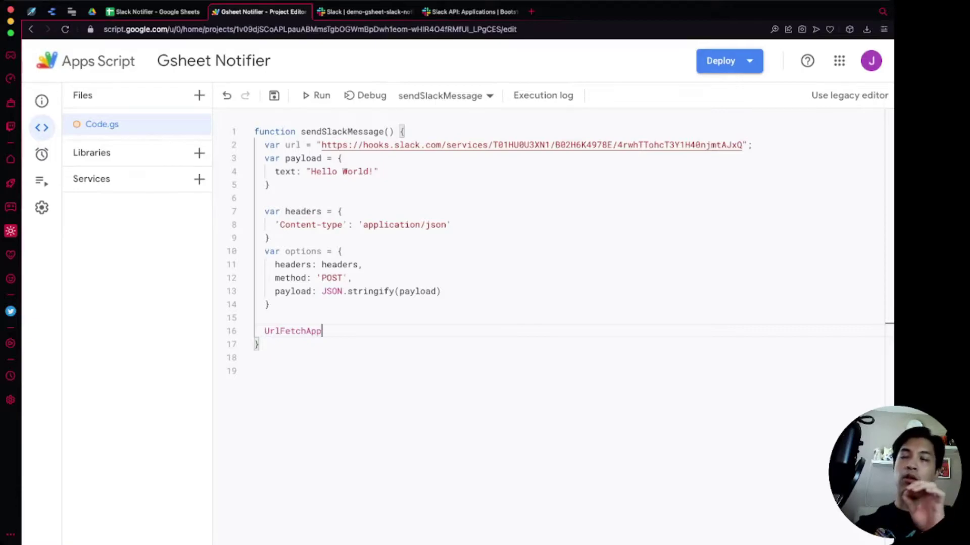
Complete the request line in sendSlackMessage as UrlFetchApp.fetch(url, options); and save the project
text(.fetch)
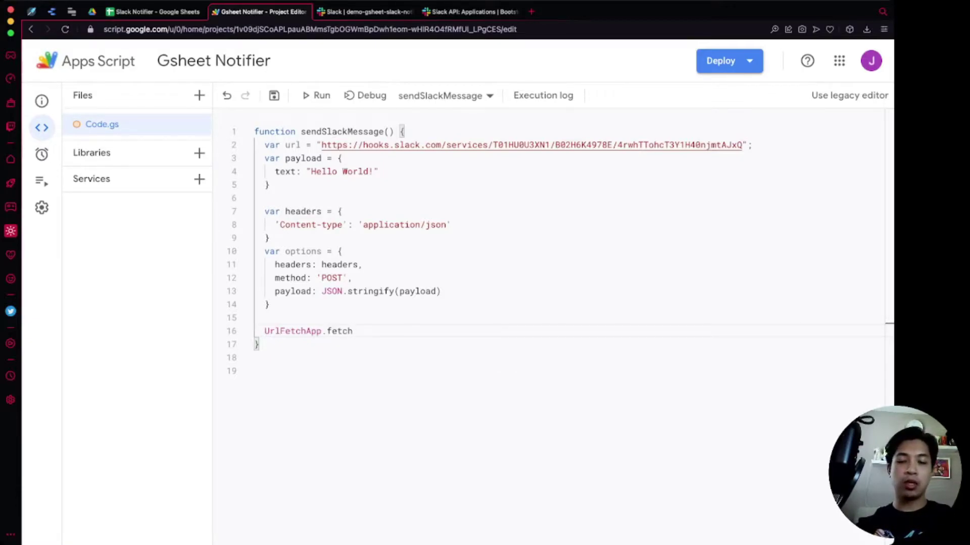
text(()
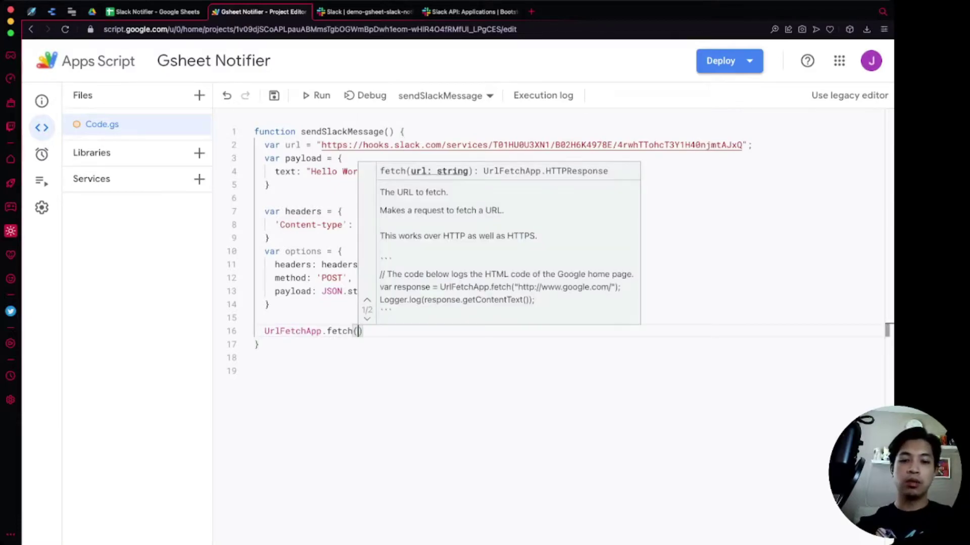
text(url)
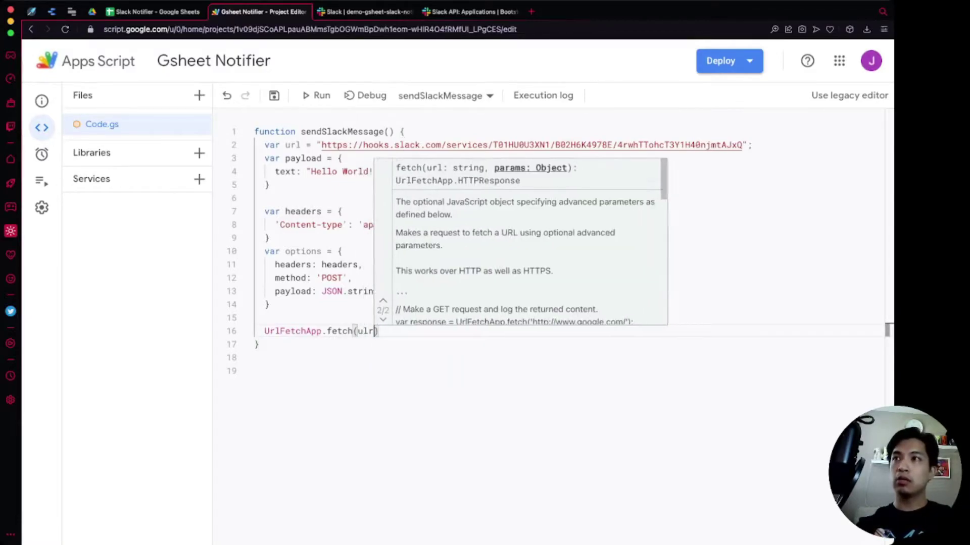
text(, )
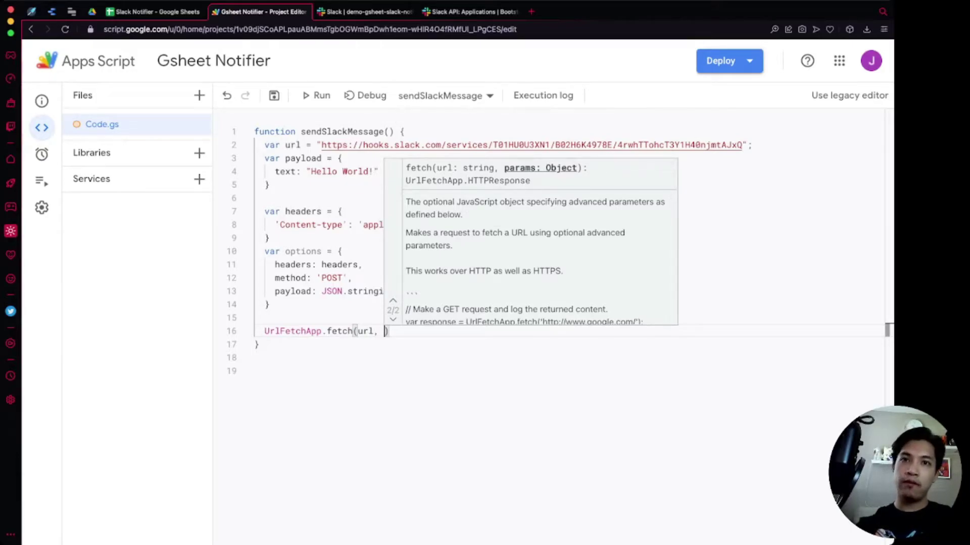
text(options);)
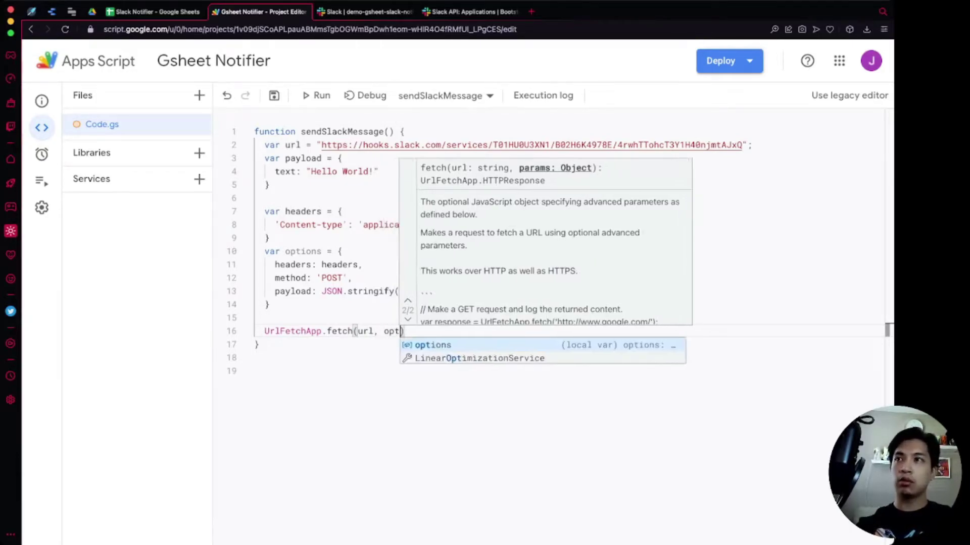
key(super+s)
click(351, 277)
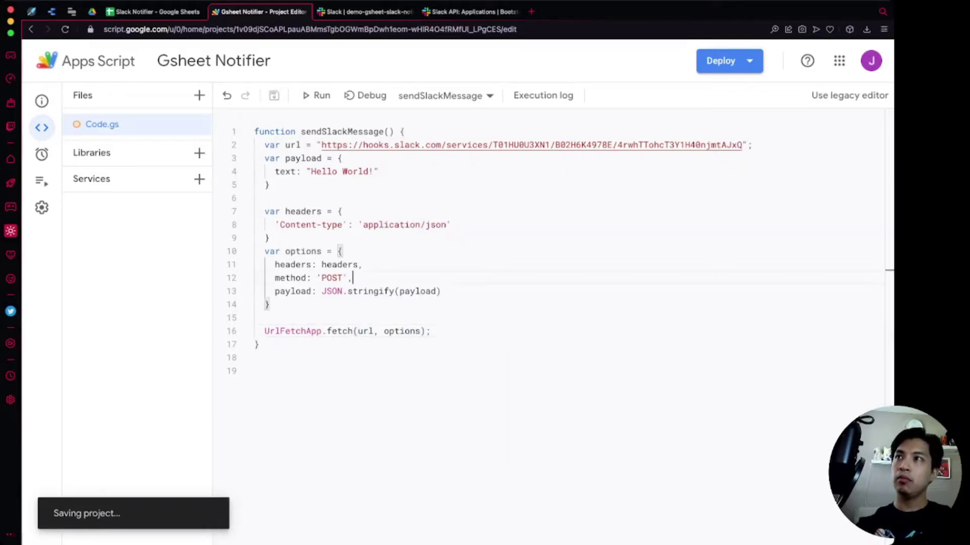
click(270, 184)
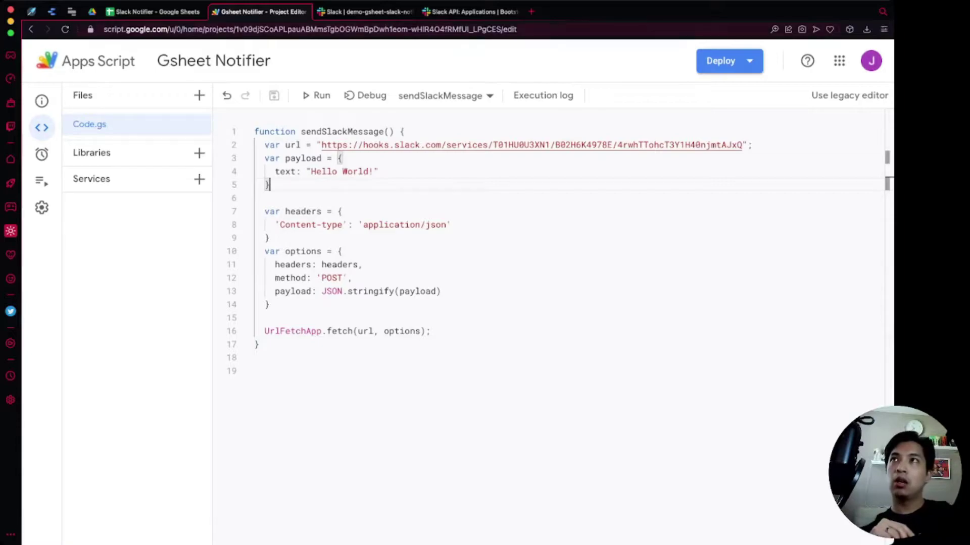
Switch to Slack and review the existing messages in the demo-gsheet-slack-notifcation channel
click(366, 11)
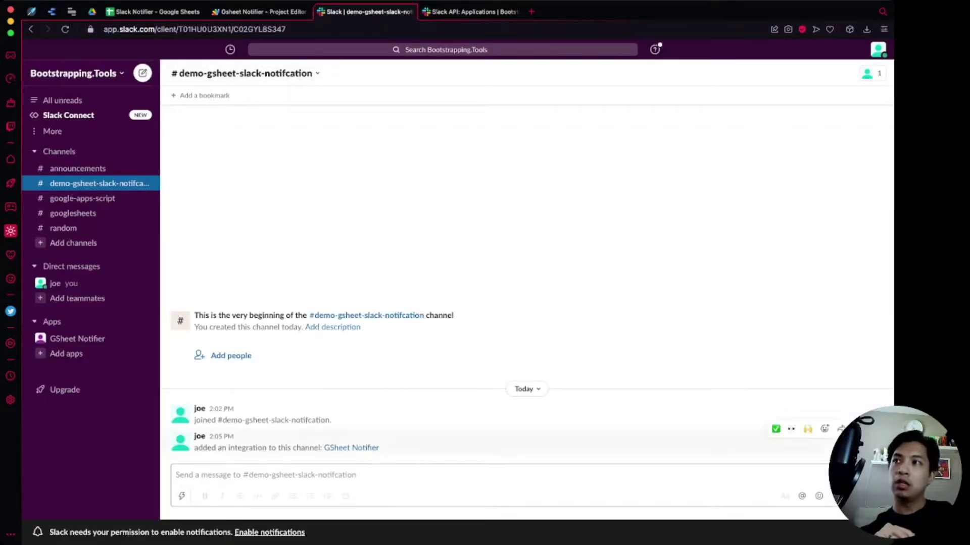
drag(242, 447, 379, 448)
click(175, 475)
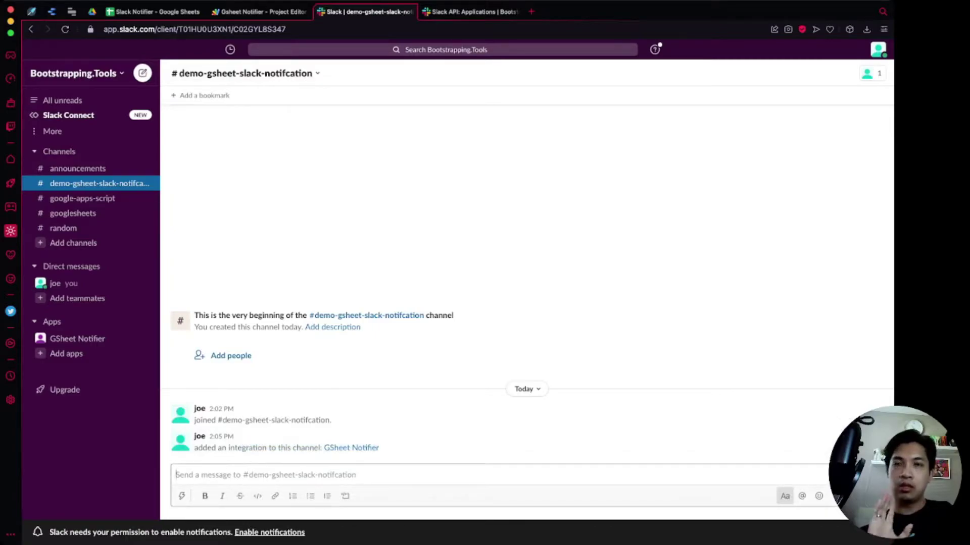
Run sendSlackMessage in Apps Script and check the Slack channel for the posted message
click(258, 11)
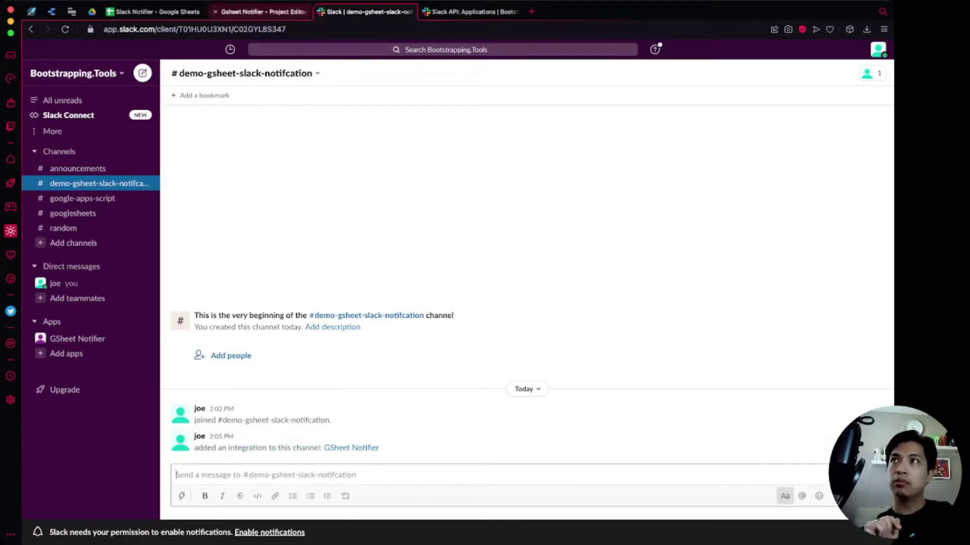
click(318, 96)
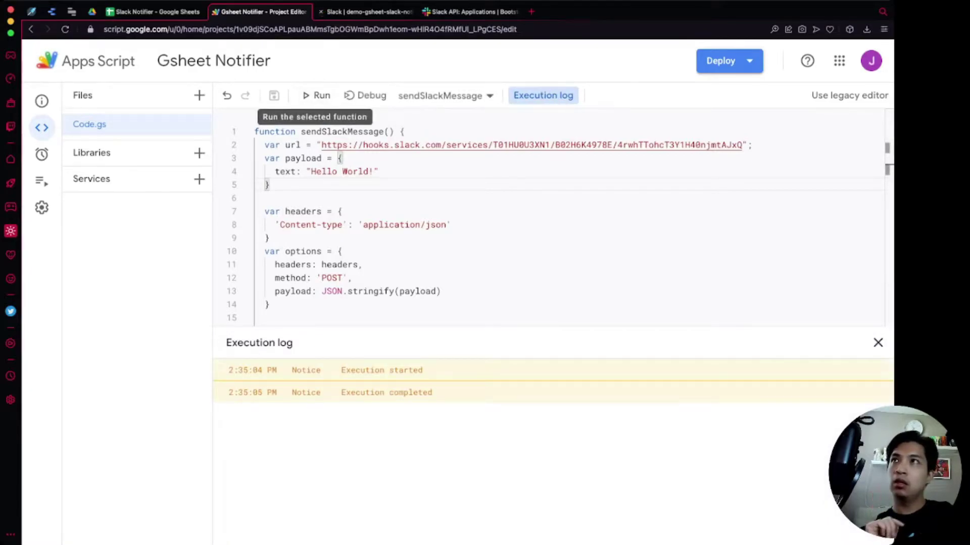
click(364, 11)
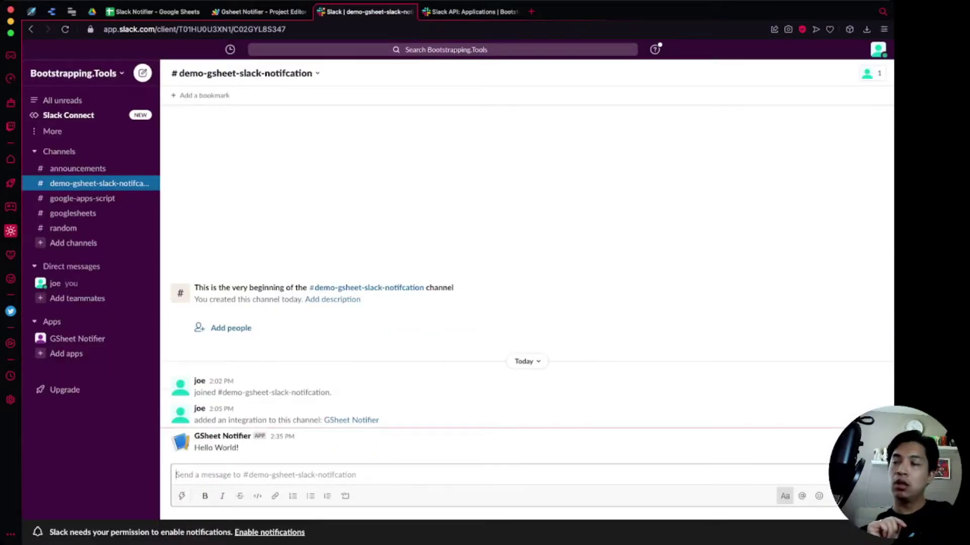
drag(204, 448, 239, 448)
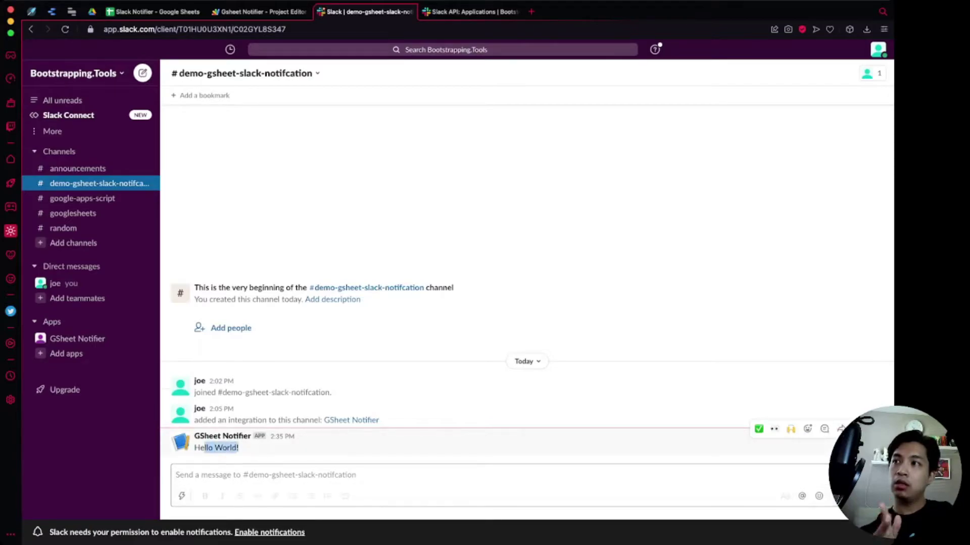
click(222, 474)
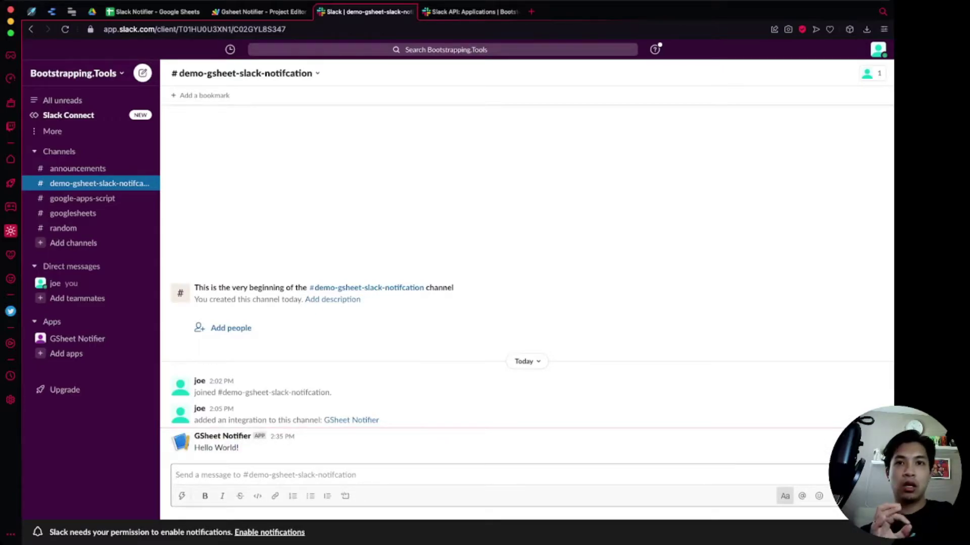
Add an Apps Script trigger that runs sendSlackMessage from the spreadsheet with the event type On edit
click(263, 11)
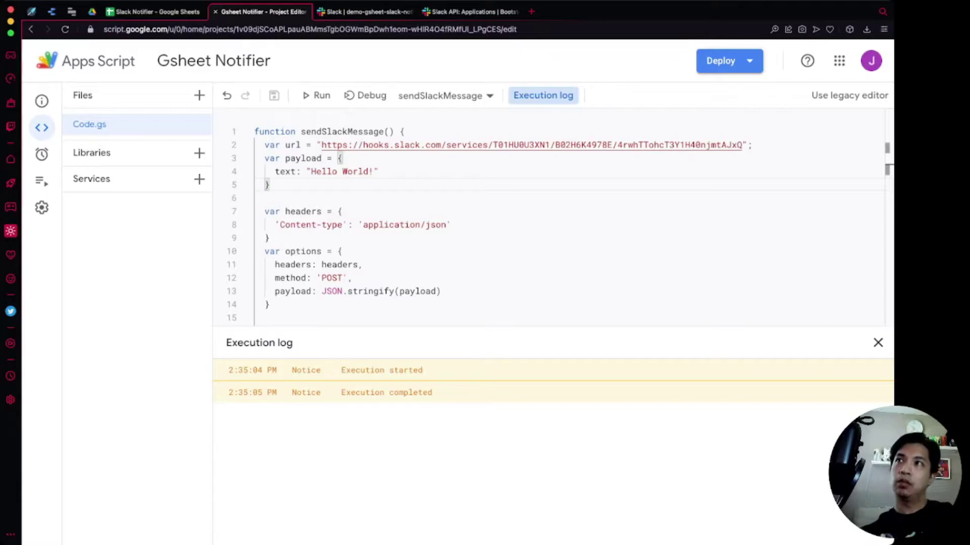
click(405, 132)
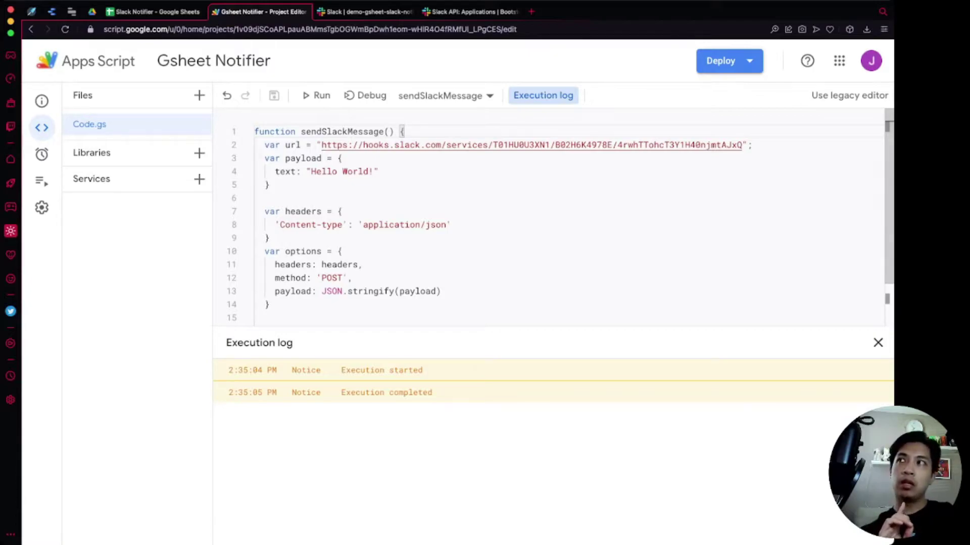
click(41, 154)
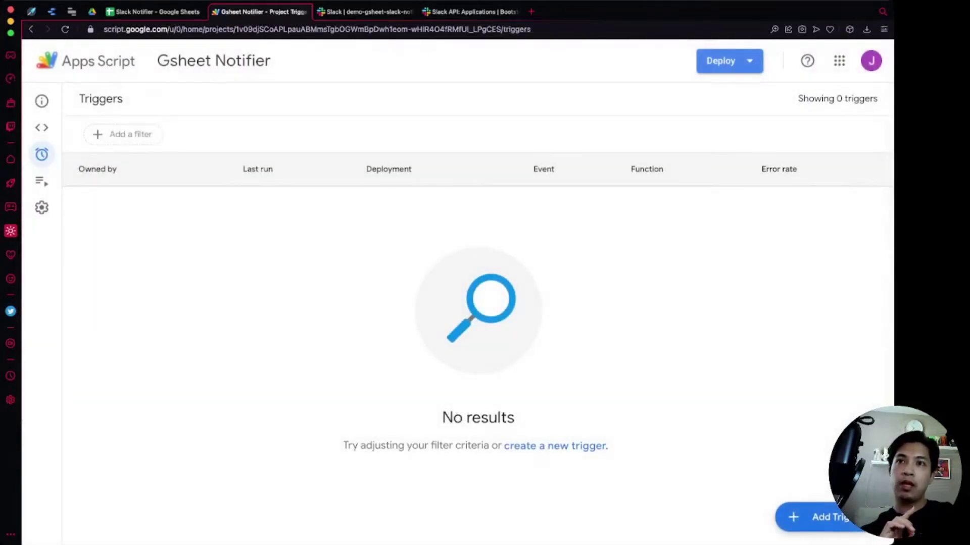
click(818, 517)
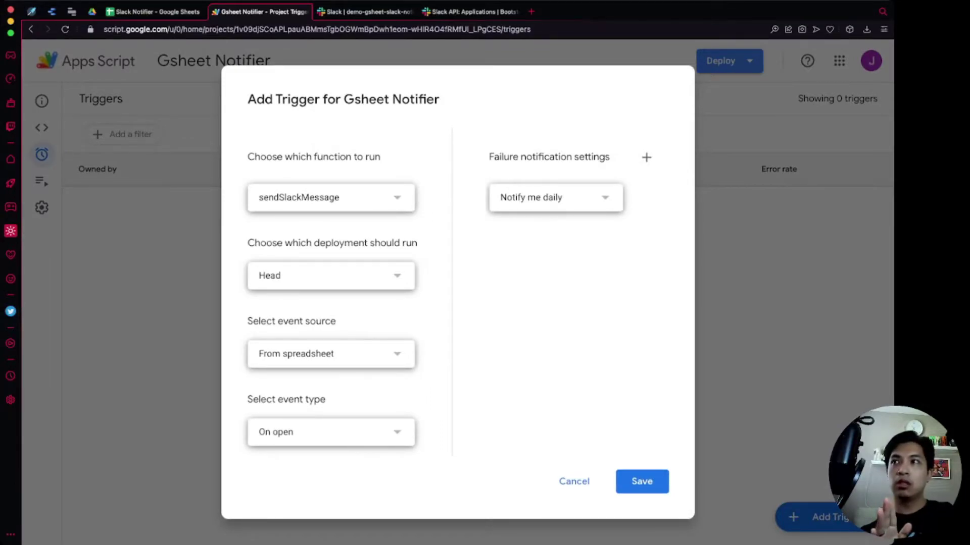
drag(337, 322, 278, 321)
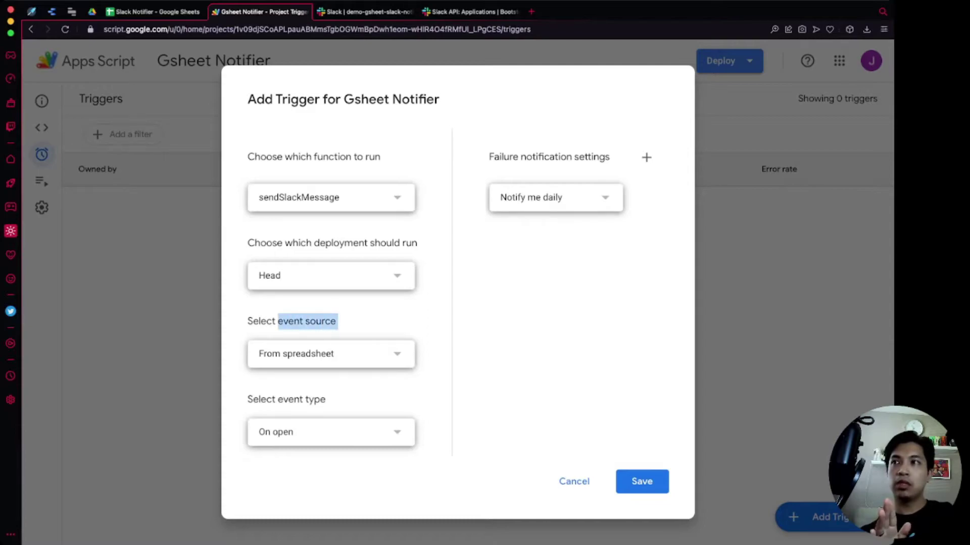
click(330, 432)
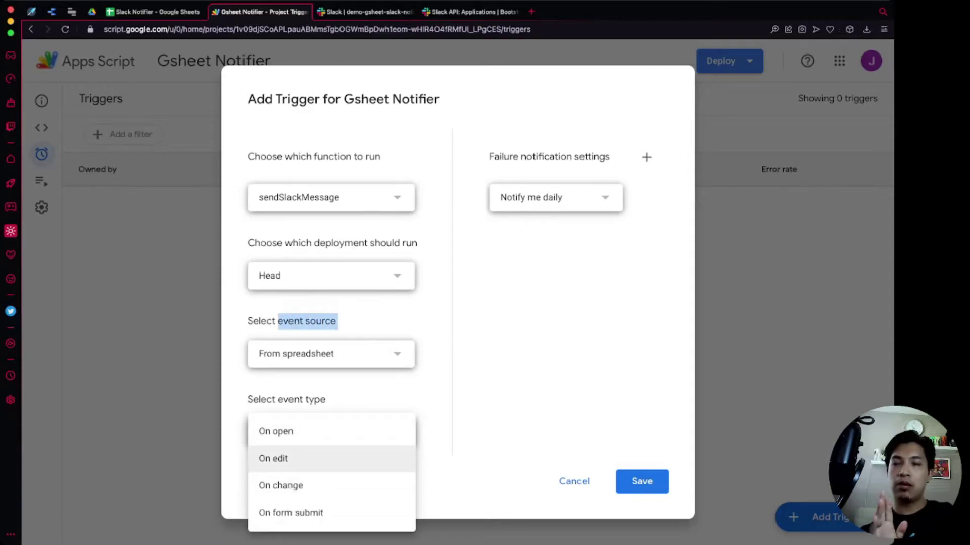
click(274, 458)
click(641, 481)
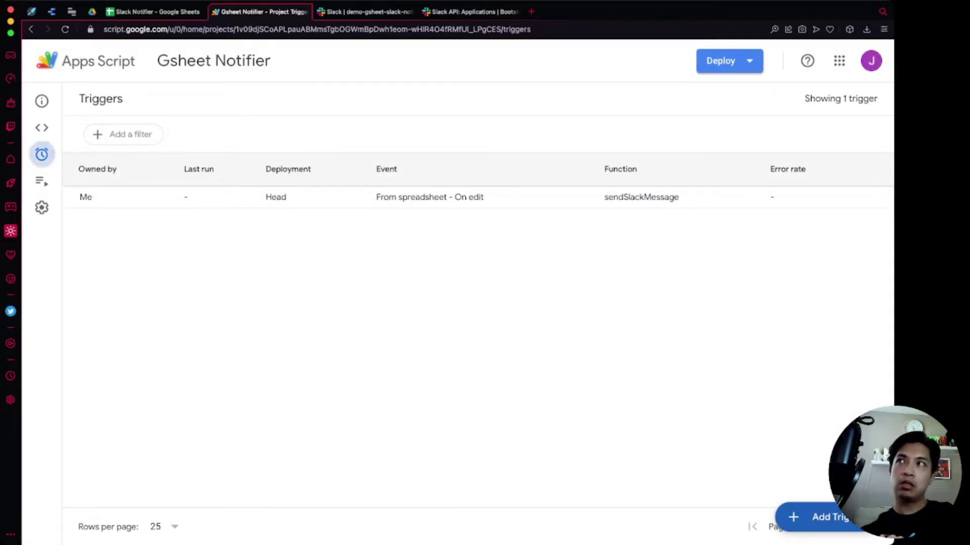
Start an if condition on the first line inside sendSlackMessage that tests e.range.getColumn() for equality
click(37, 127)
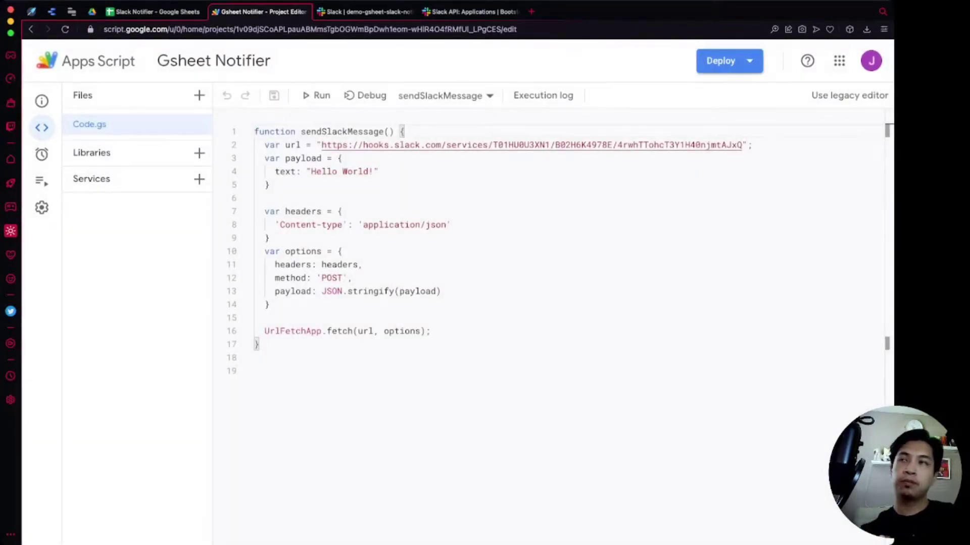
key(Return)
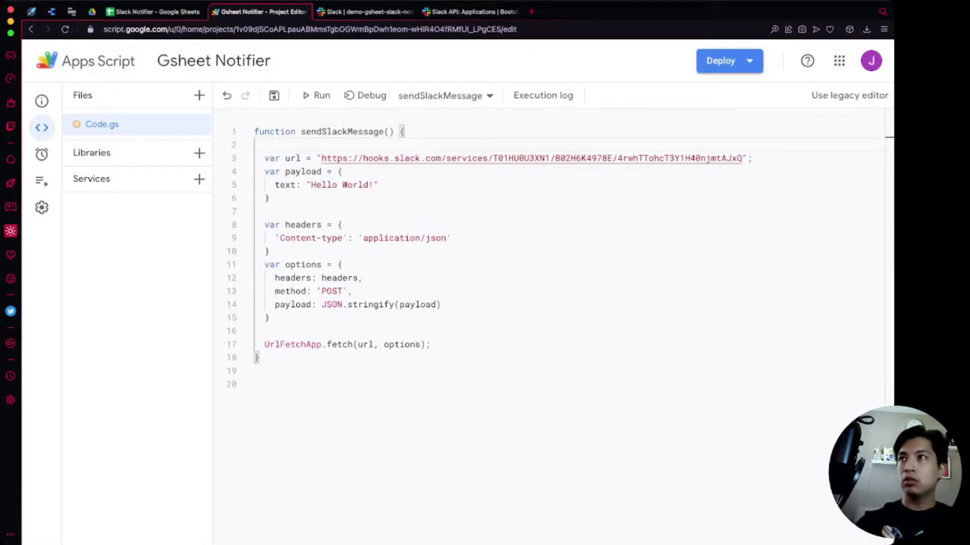
text(if ()
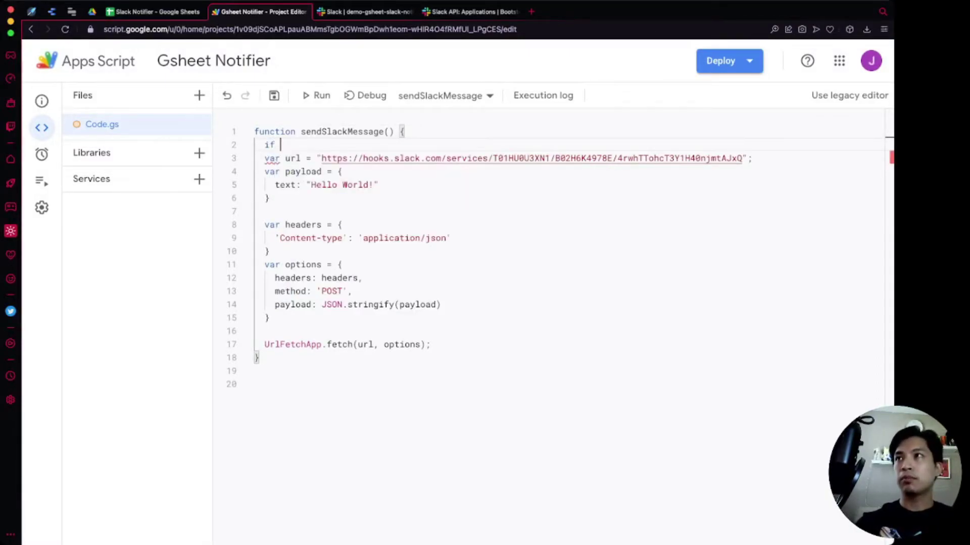
text(e.)
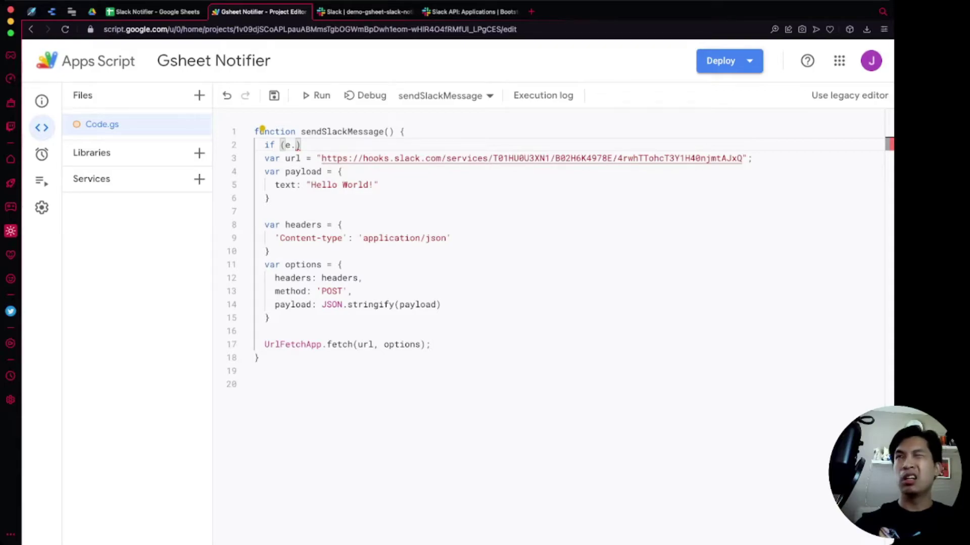
text(range)
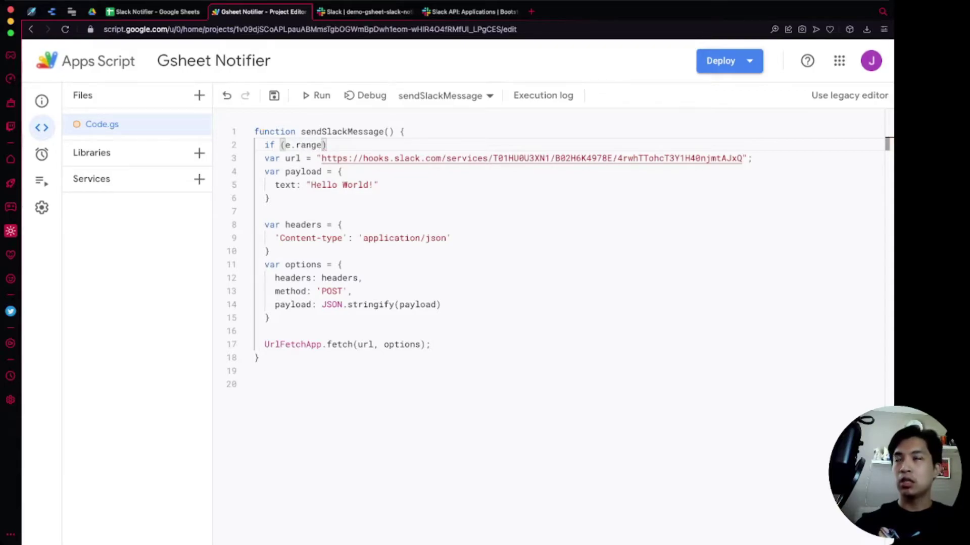
text(.get)
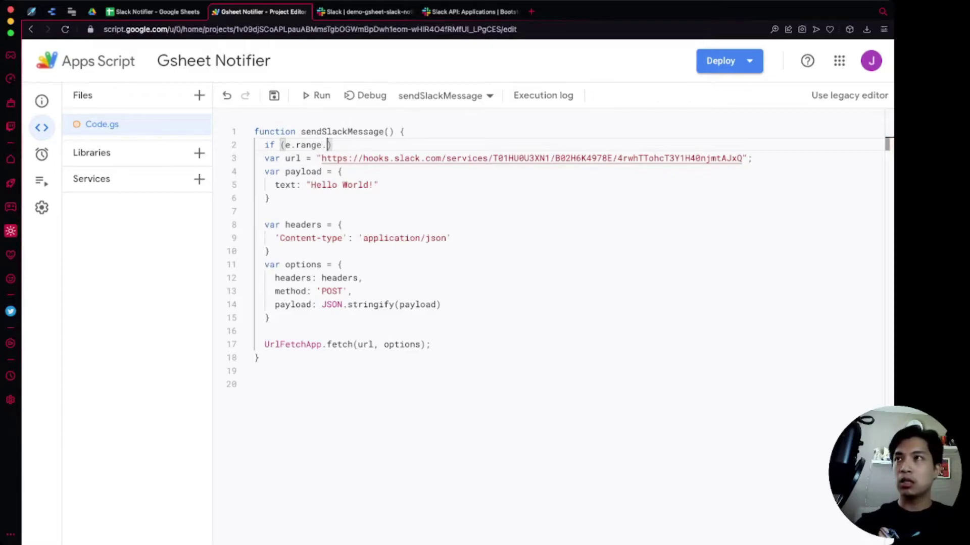
text(Column)
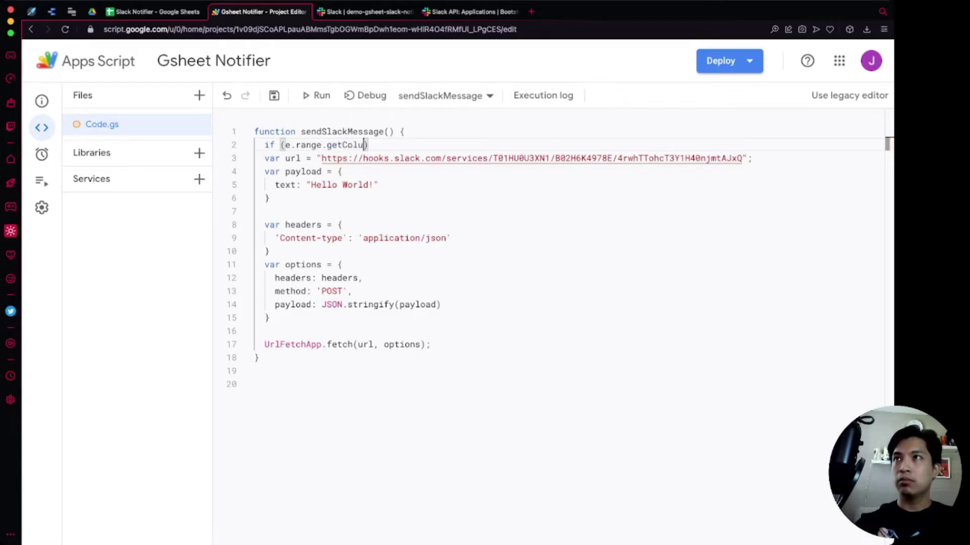
text(() ==)
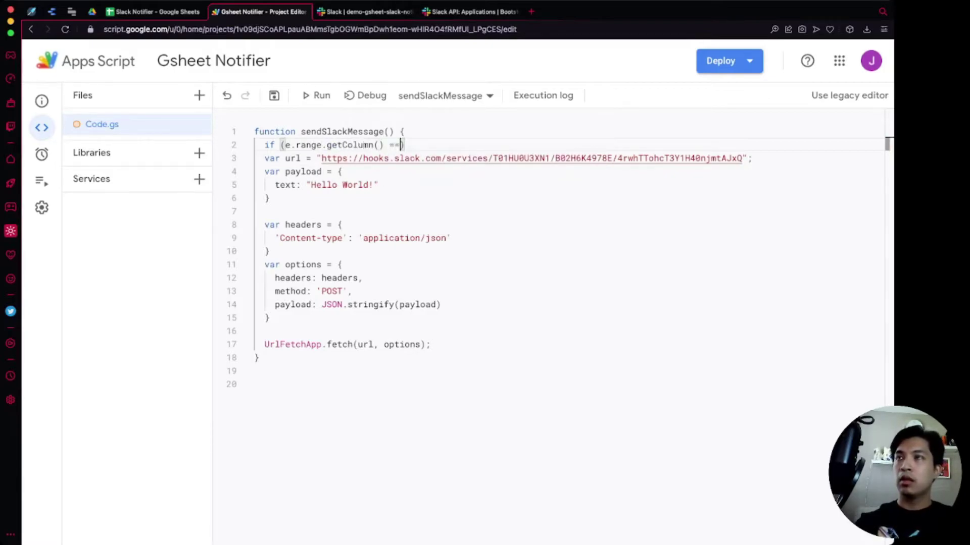
Check the Status column's position in the Slack Notifier sheet, and complete the if condition with 3 and an opening block
key(ctrl+shift+Tab)
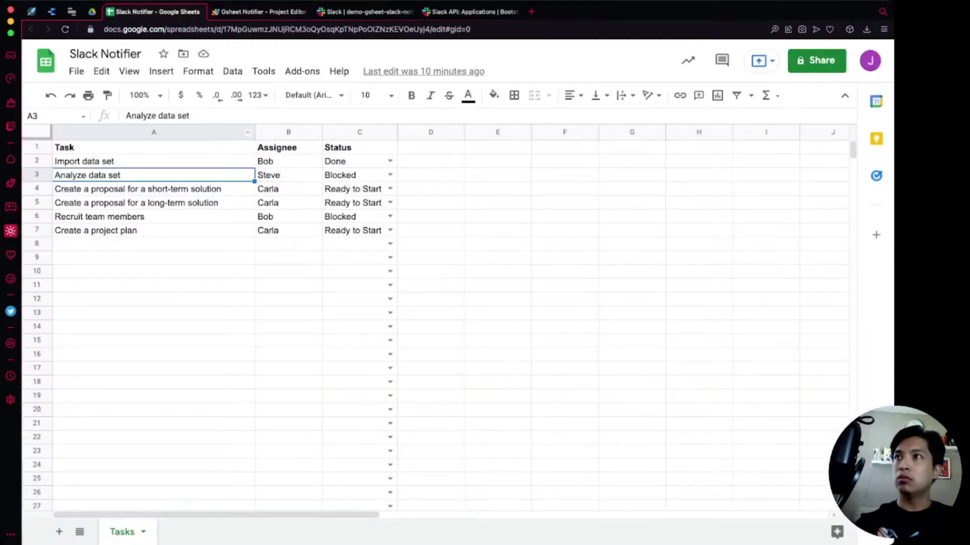
click(153, 147)
click(288, 148)
click(359, 147)
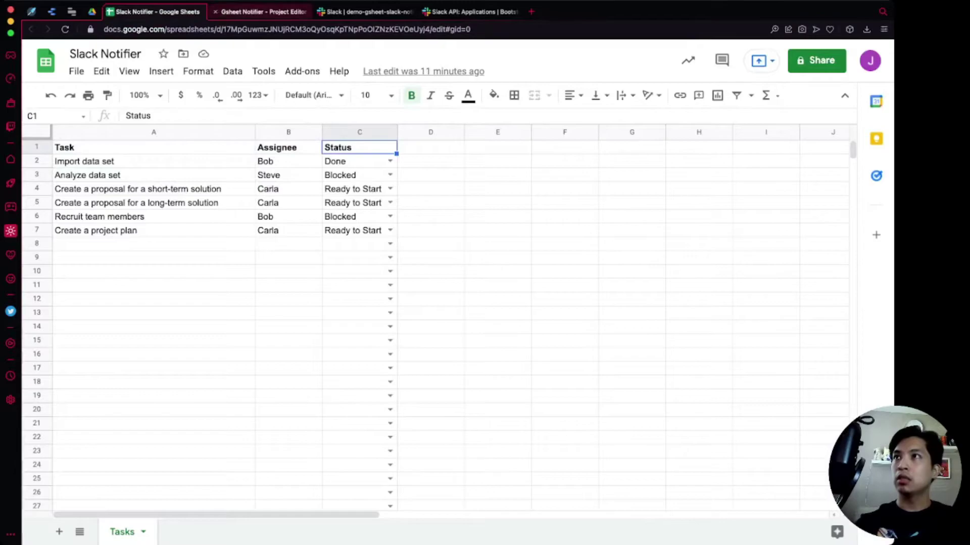
click(260, 12)
text(3)
key(Right)
text({)
key(Return)
Move the code from the url variable through the UrlFetchApp.fetch call inside the if block and indent it
key(Down)
key(Down)
key(Home)
key(shift+Down)
key(shift+Down)
key(shift+Down)
key(shift+Down)
key(shift+Down)
key(shift+Down)
key(shift+Down)
key(shift+Down)
key(shift+Down)
key(shift+Down)
key(shift+Down)
key(shift+Down)
key(shift+Down)
key(shift+Down)
key(shift+End)
key(ctrl+c)
key(BackSpace)
key(Up)
key(Up)
key(BackSpace)
key(Return)
key(ctrl+v)
shift+click(270, 171)
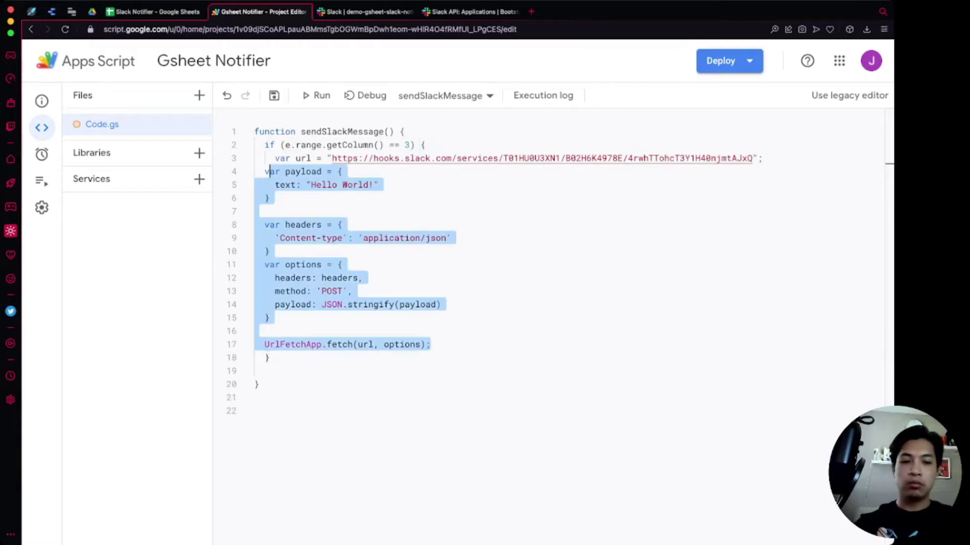
key(Tab)
click(442, 344)
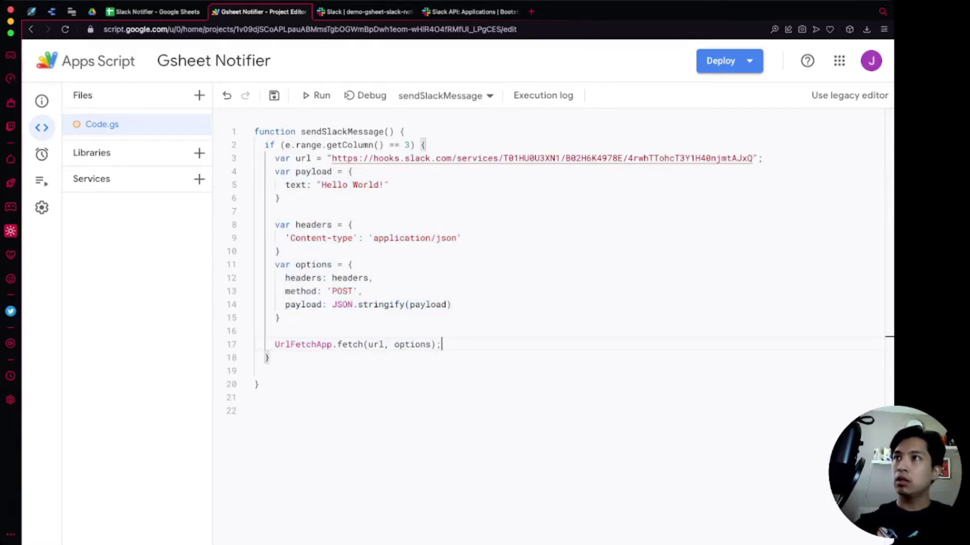
Add an empty else block after the if block in sendSlackMessage
text(e)
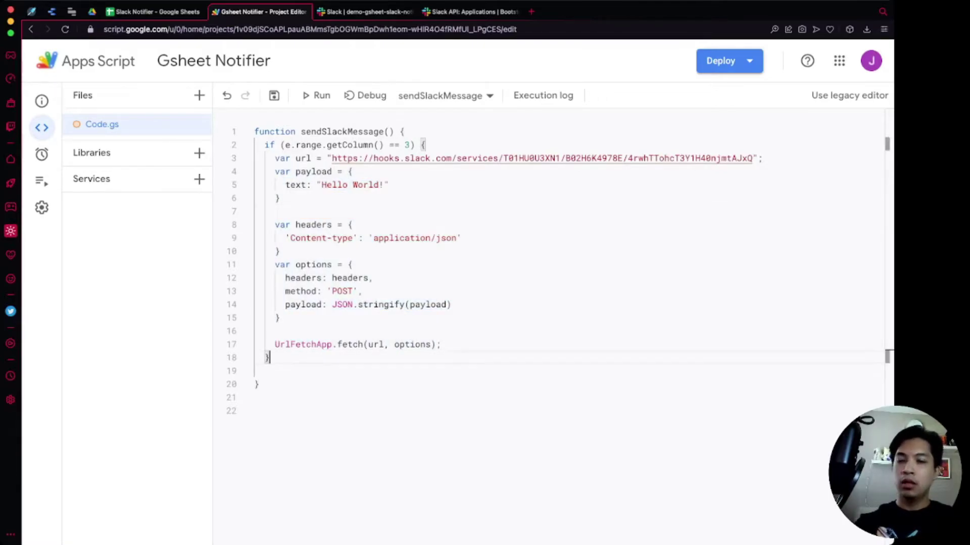
text(lse {)
key(Return)
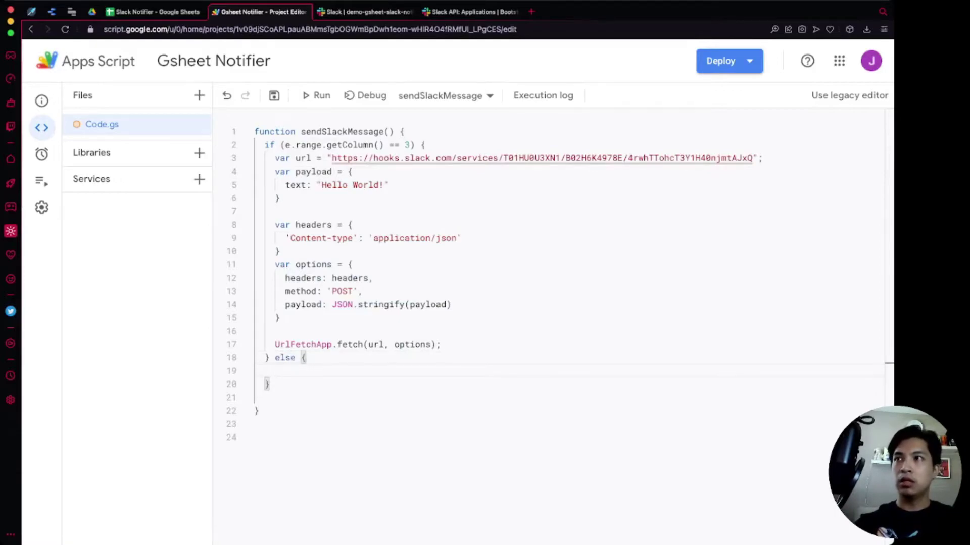
Add a console.log call in the else block with the text "Status was not updated, the column updated was"
text(conso)
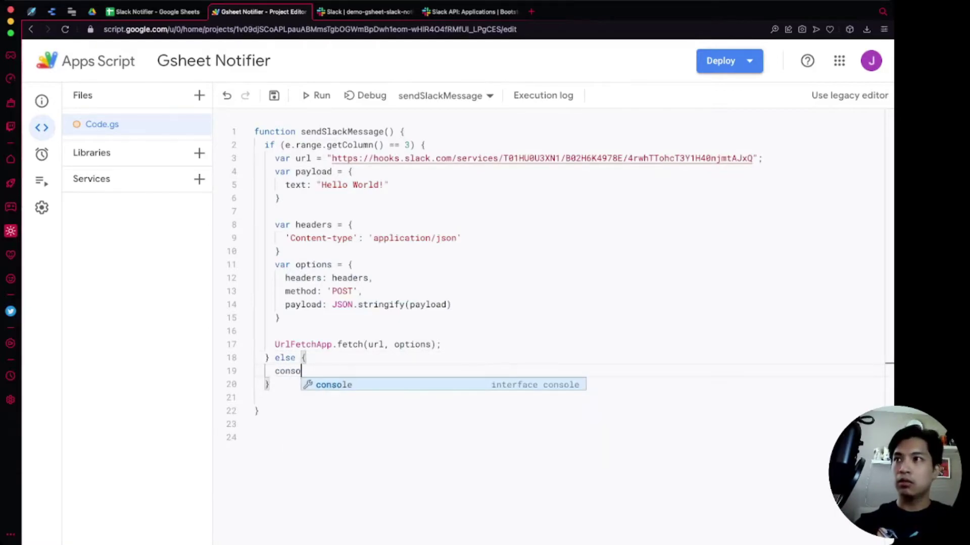
text(le.log(")
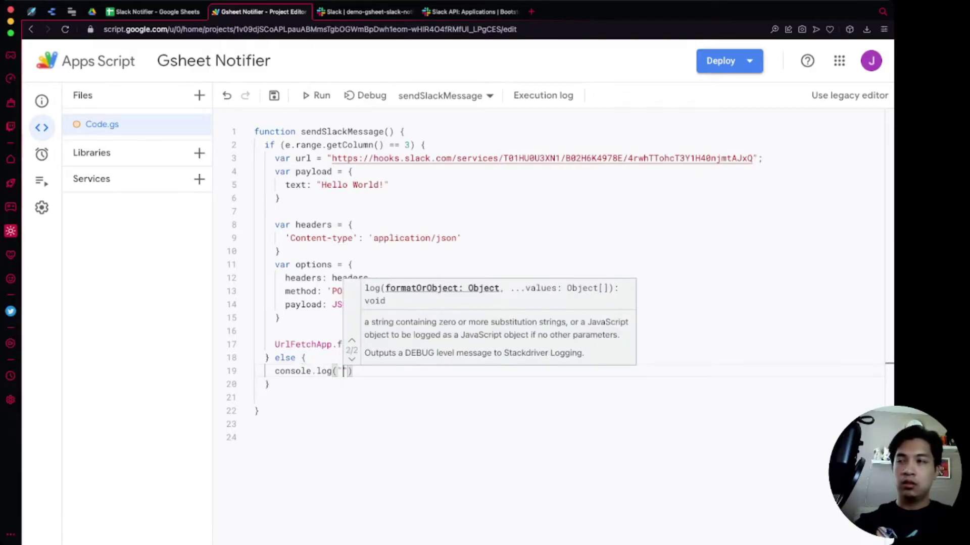
text(Status was )
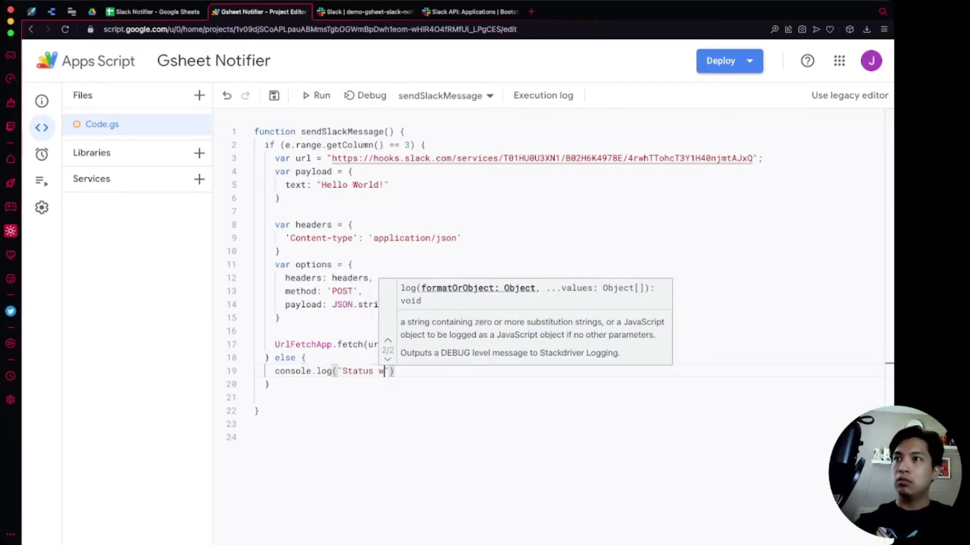
text(not updated,)
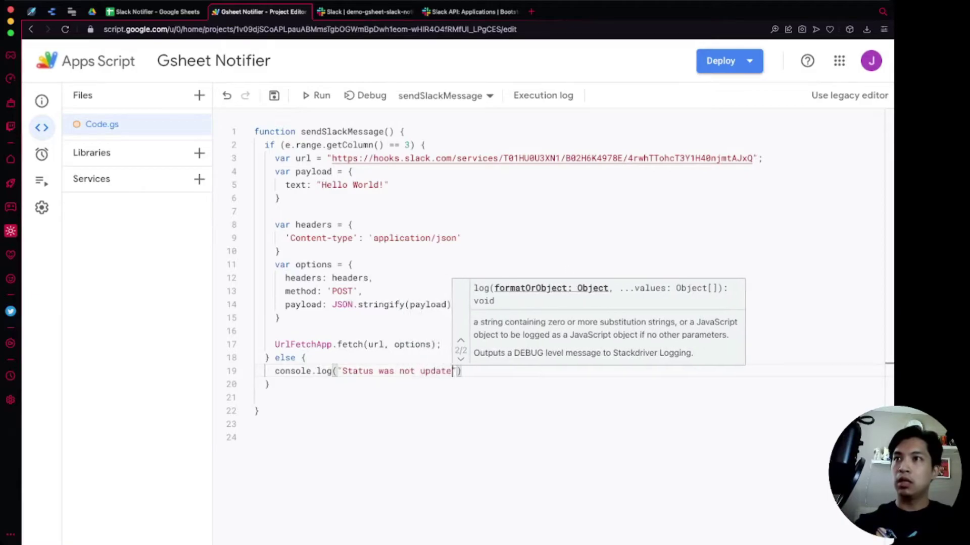
text( the colum)
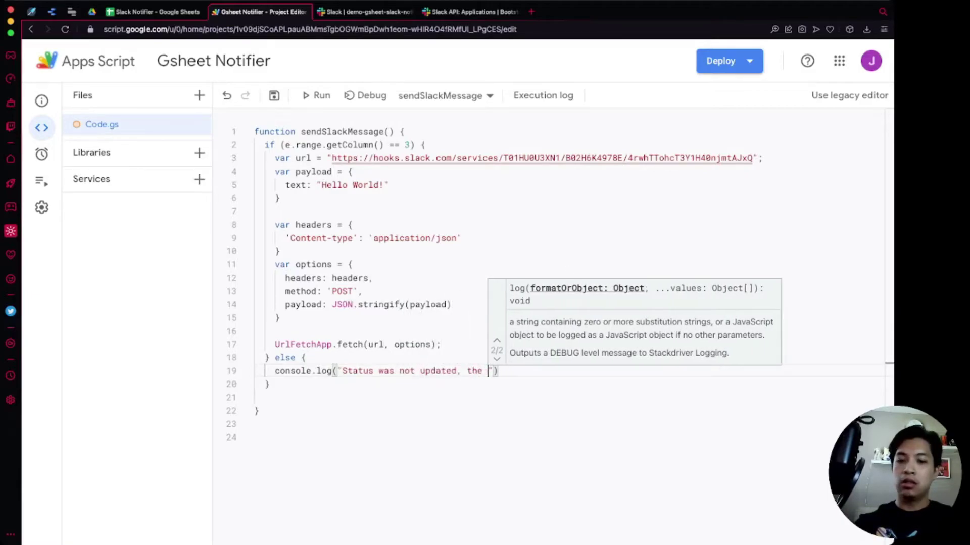
key(BackSpace)
text(n updaed was)
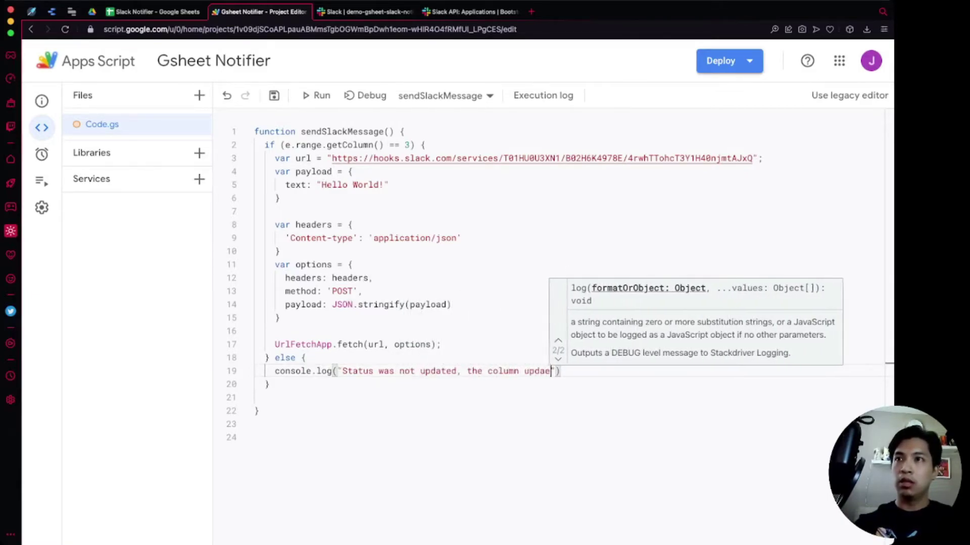
key(Left)
key(Left)
key(Left)
key(Left)
text(t)
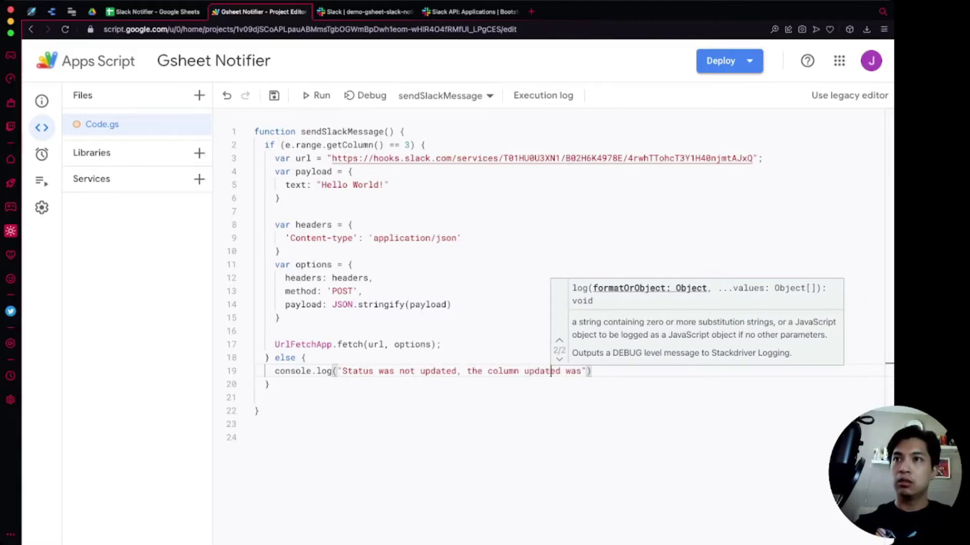
End the else block's log message with a colon and space, pass e.range.getColumn() as its second argument, and save the script
key(super+Right)
key(Left)
key(Left)
text(: ",)
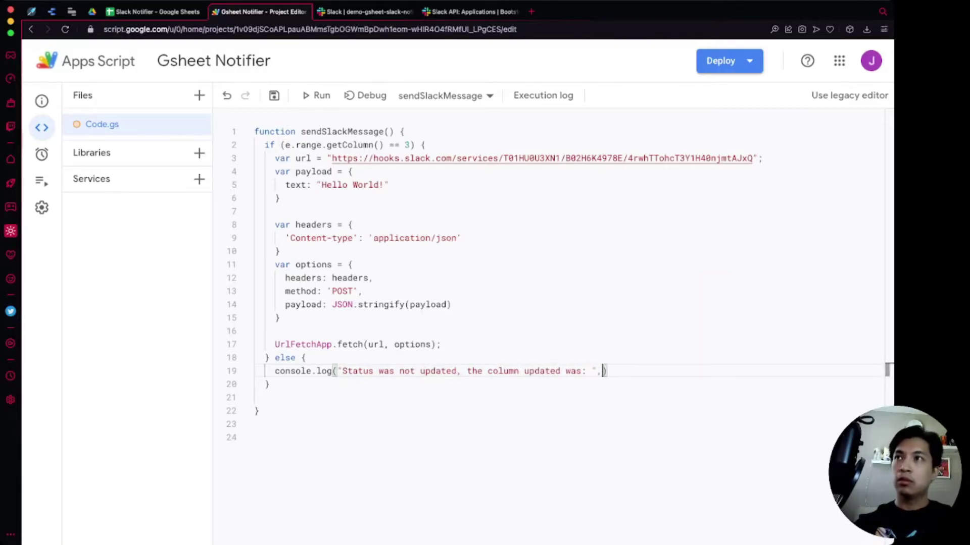
click(284, 145)
drag(285, 145, 383, 145)
key(super+c)
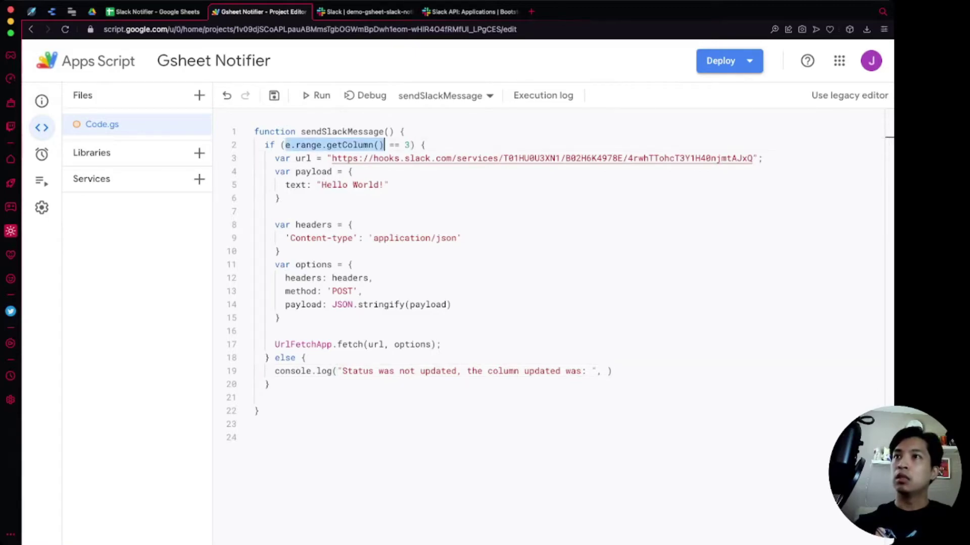
click(608, 371)
key(super+v)
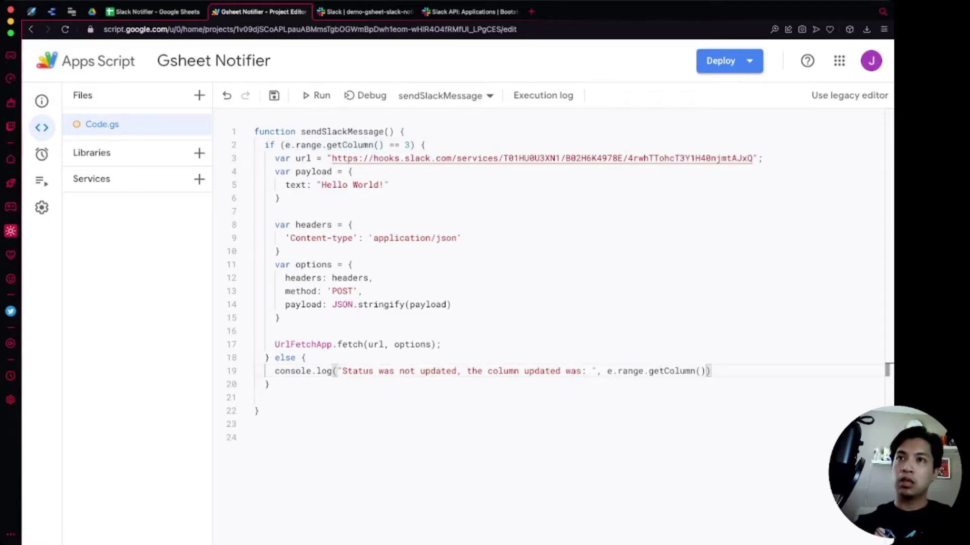
key(Left)
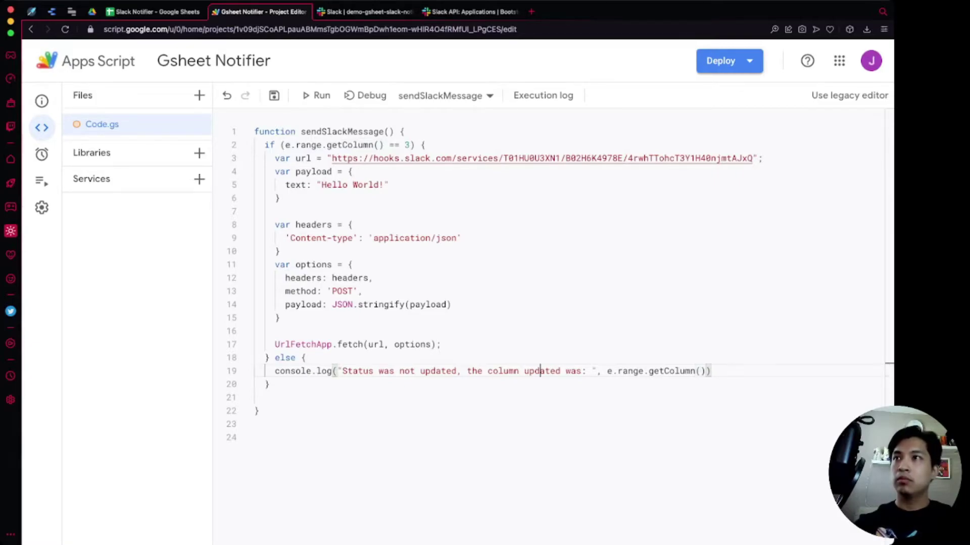
key(super+s)
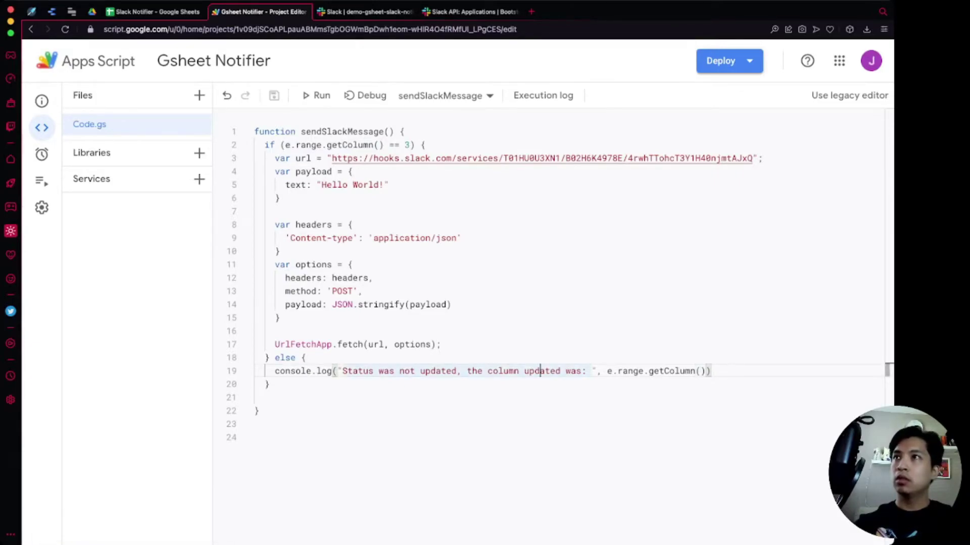
Comment out the code inside the if block, from the url variable through the UrlFetchApp.fetch call
click(275, 158)
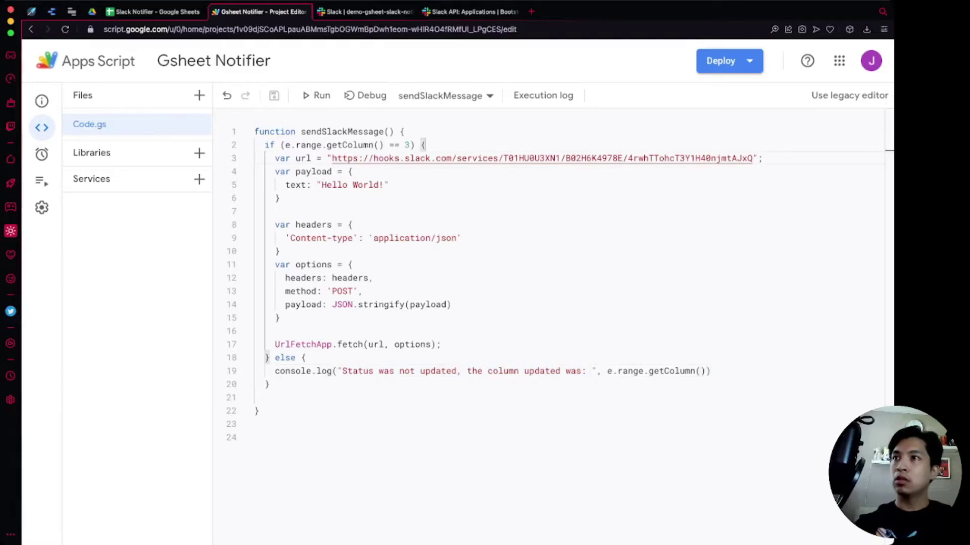
shift+click(441, 344)
key(super+/)
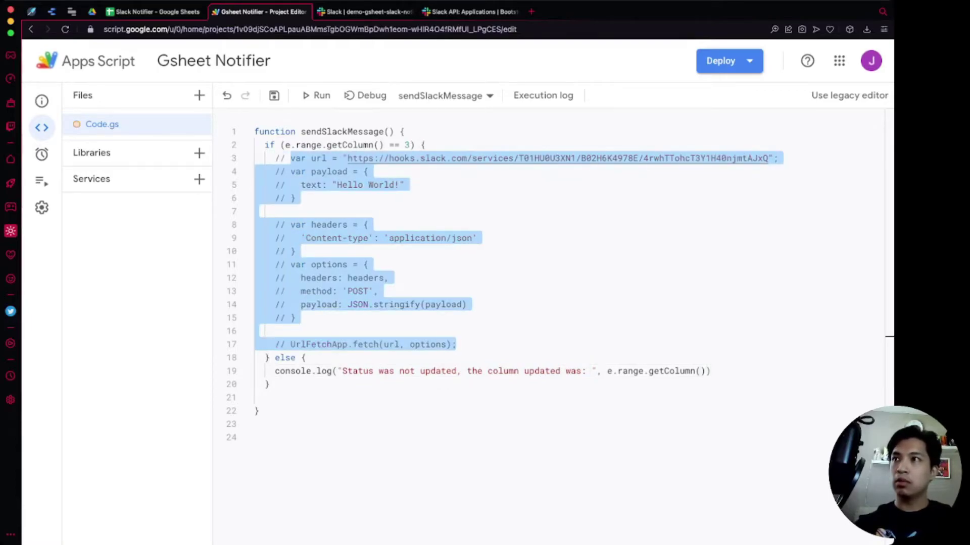
Copy the else block's console.log line to a new first line inside the if block
drag(275, 372, 711, 371)
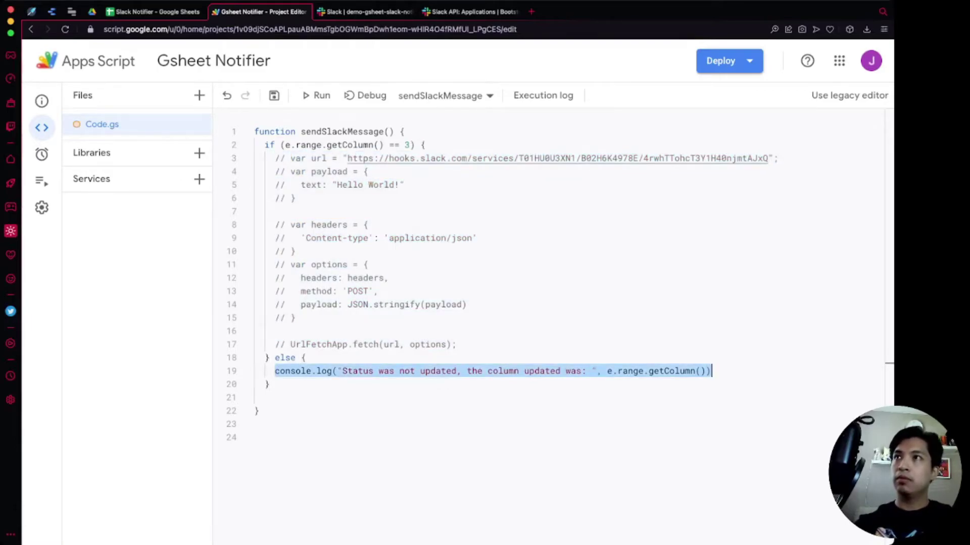
key(super+c)
click(425, 145)
key(Return)
key(super+v)
Replace "Status was not" with "Column" in the message logged by the if block
double_click(384, 158)
key(Right)
key(Right)
key(alt+shift+Right)
key(BackSpace)
key(BackSpace)
key(alt+Left)
key(alt+shift+Left)
text(Column)
key(Delete)
key(Delete)
key(Delete)
key(BackSpace)
key(Right)
key(Right)
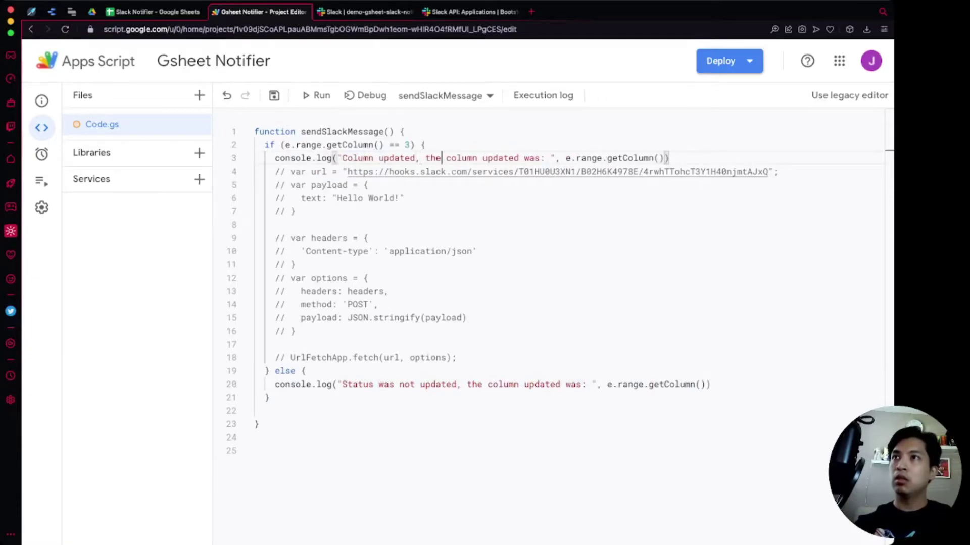
Shorten the if block's log message to "Column updated was: " and save the script
key(alt+shift+Right)
key(alt+shift+Right)
key(alt+shift+Right)
key(BackSpace)
key(BackSpace)
key(BackSpace)
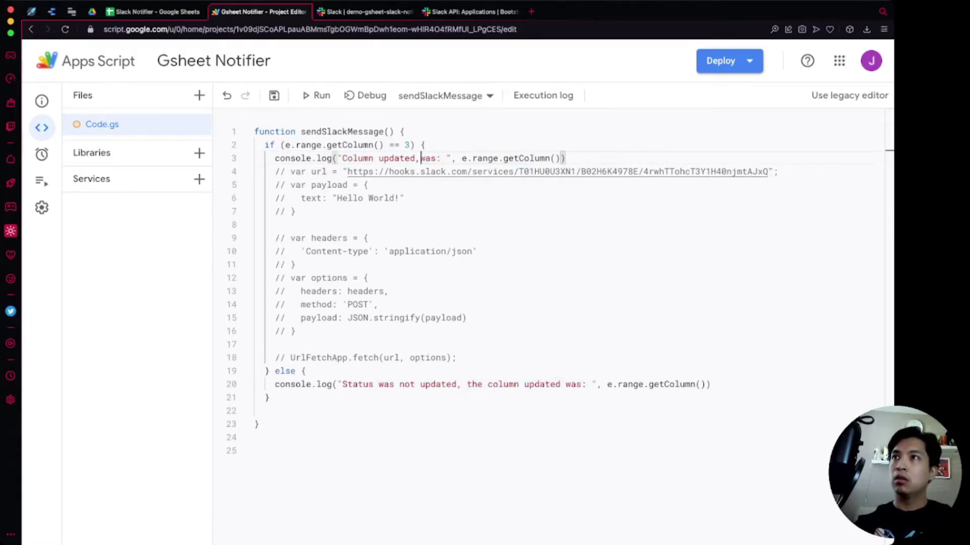
key(alt+Right)
key(Right)
key(super+Right)
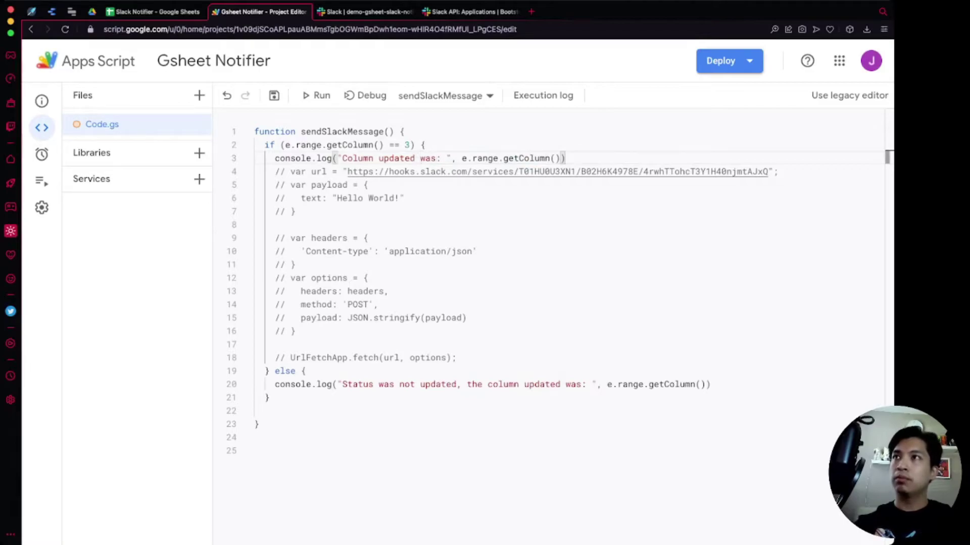
key(super+s)
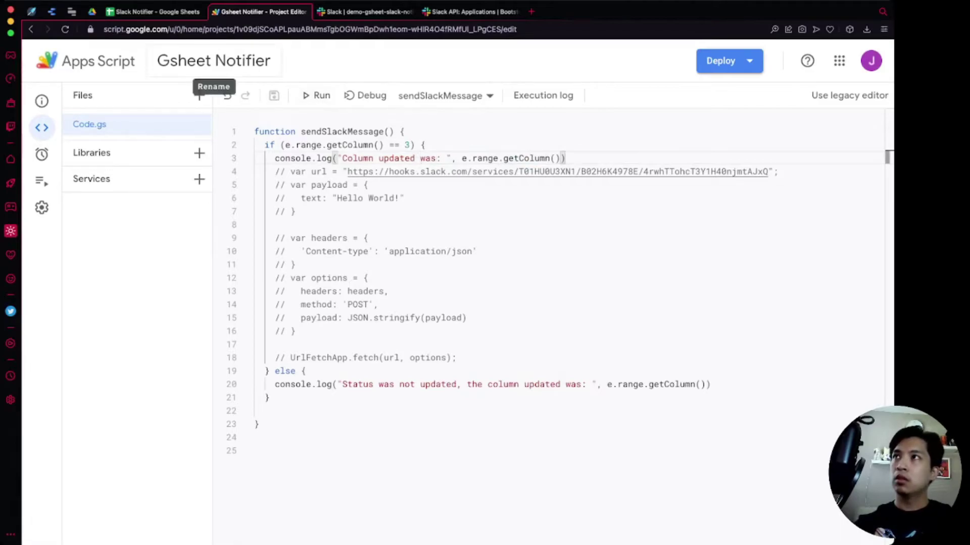
In the Slack Notifier sheet, copy the assignee of "Recruit team members" into the Assignee cell of "Create a project plan"
click(152, 11)
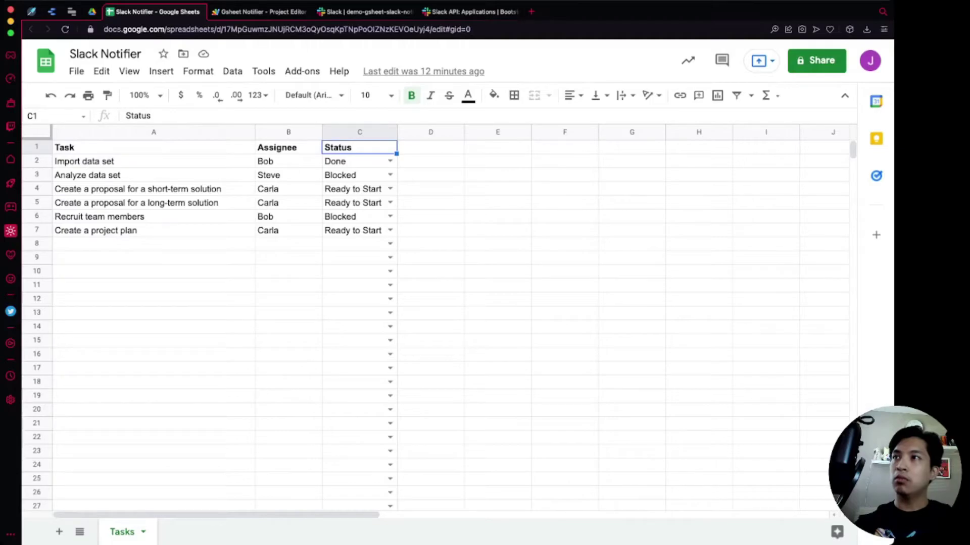
click(288, 230)
click(287, 216)
key(super+c)
click(288, 231)
key(ctrl+v)
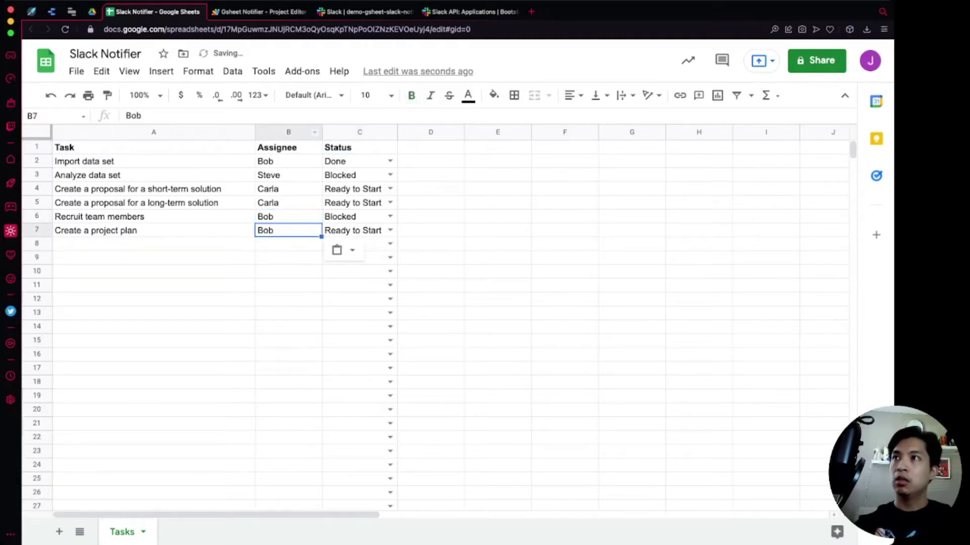
Open the Gsheet Notifier project's executions and examine the cloud logs of the newest sendSlackMessage run
click(258, 12)
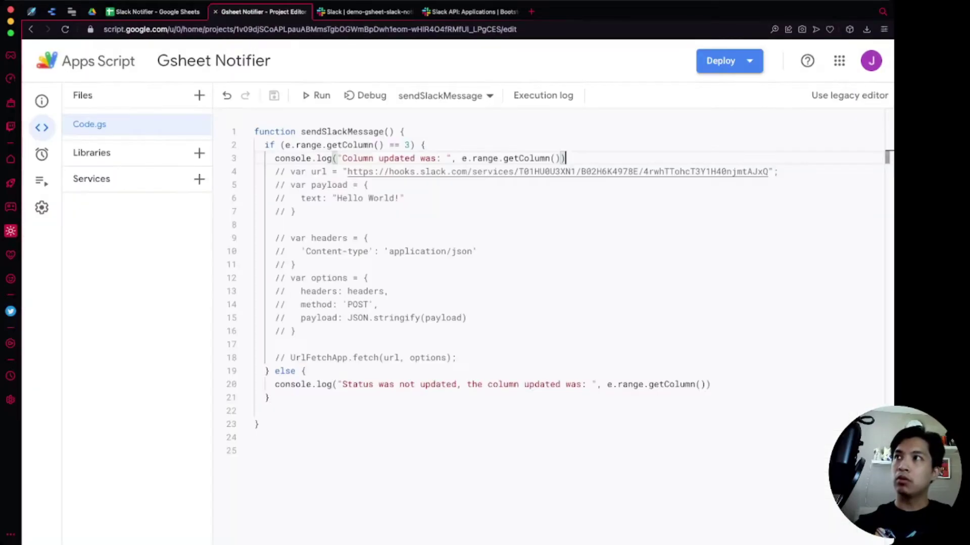
click(41, 181)
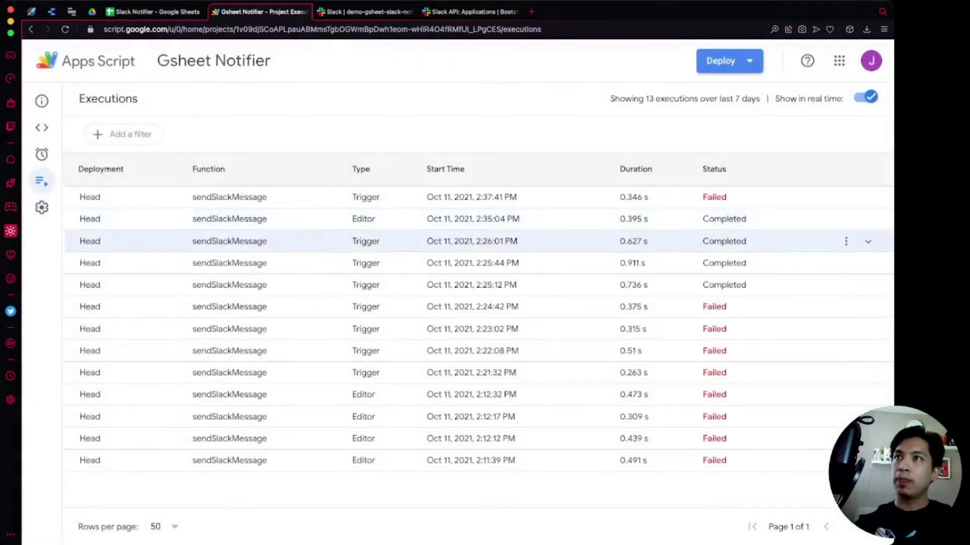
click(471, 197)
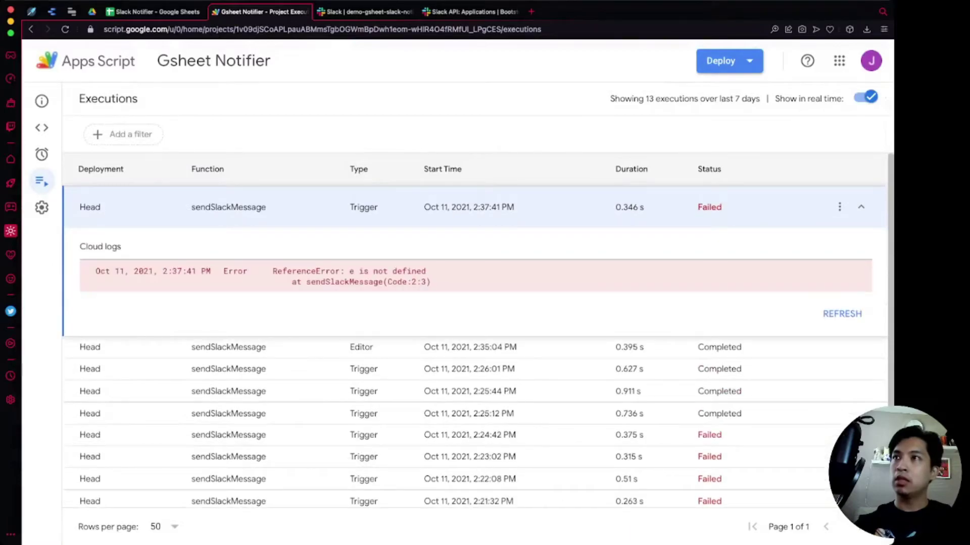
key(ctrl+Tab)
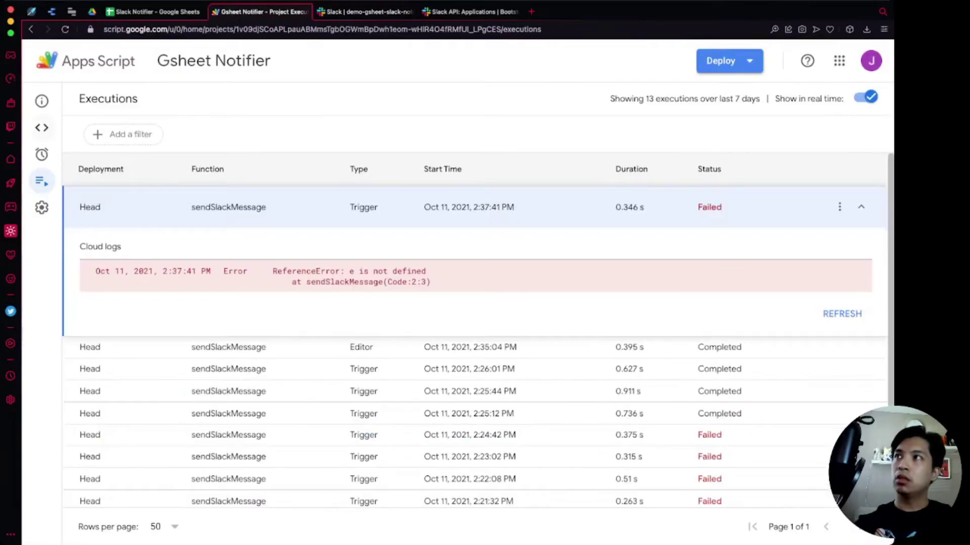
Add e as the parameter of the sendSlackMessage function in Code.gs and save the script
click(42, 128)
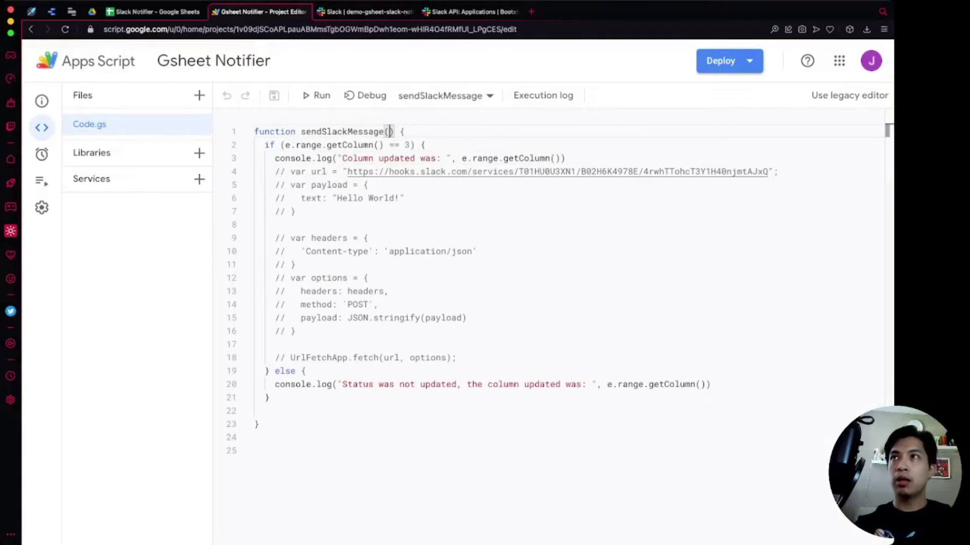
scroll(397, 131, up, 5)
text(e)
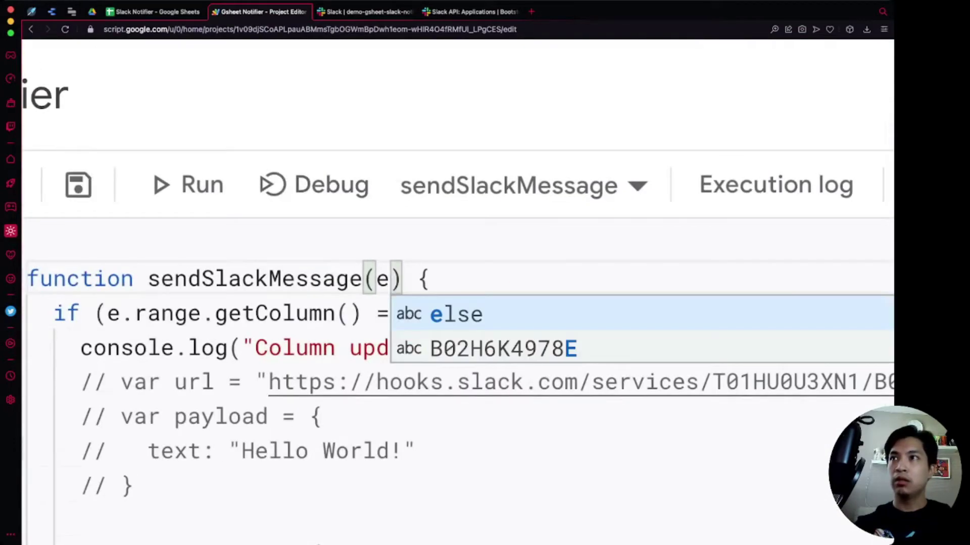
click(336, 277)
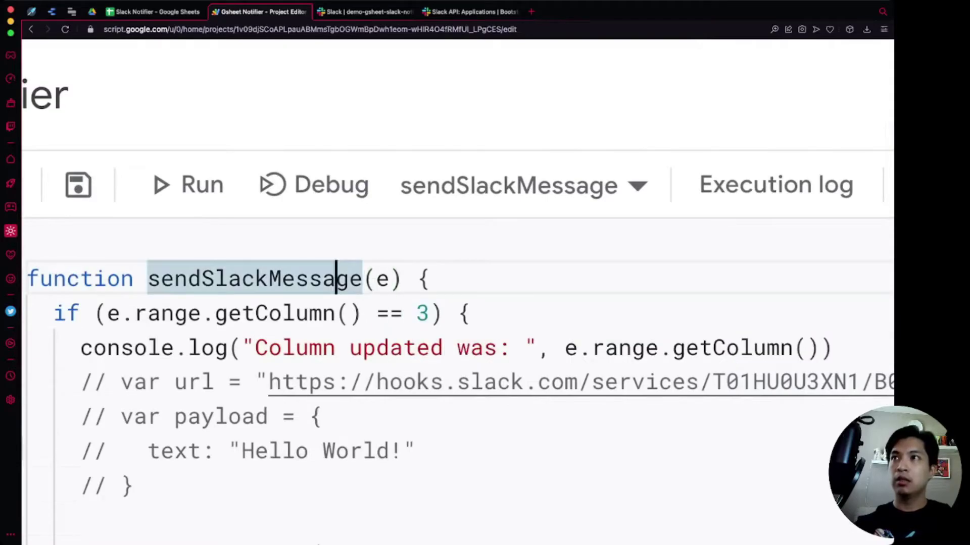
key(Down)
scroll(455, 273, down, 5)
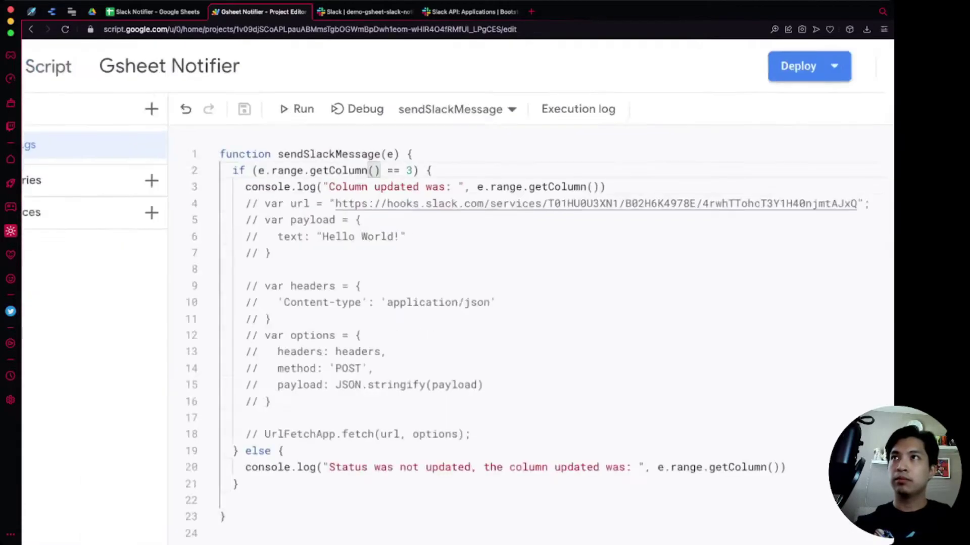
In the Slack Notifier sheet, copy the assignee of "Create a proposal for a long-term solution" into the Assignee cell of "Create a project plan"
click(153, 12)
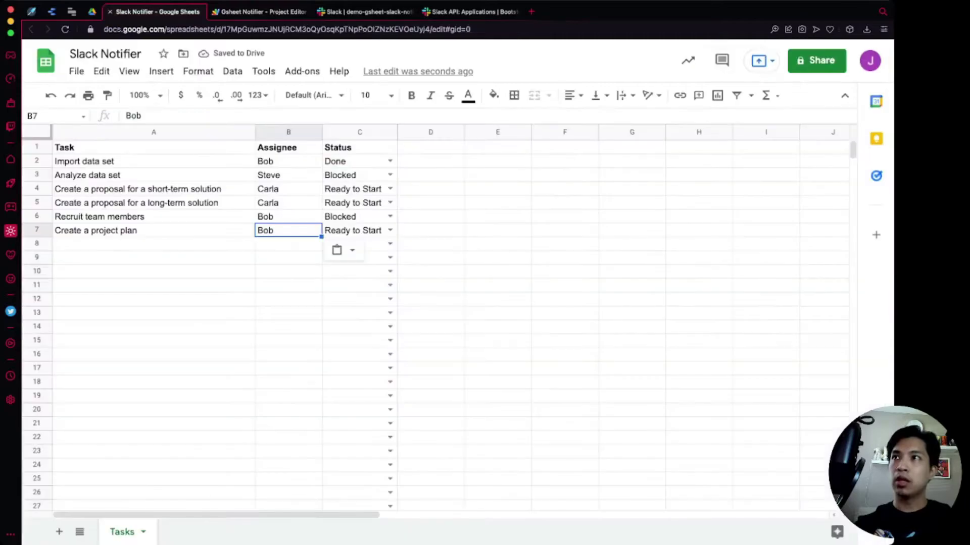
click(288, 202)
key(super+c)
click(288, 231)
key(super+v)
click(154, 230)
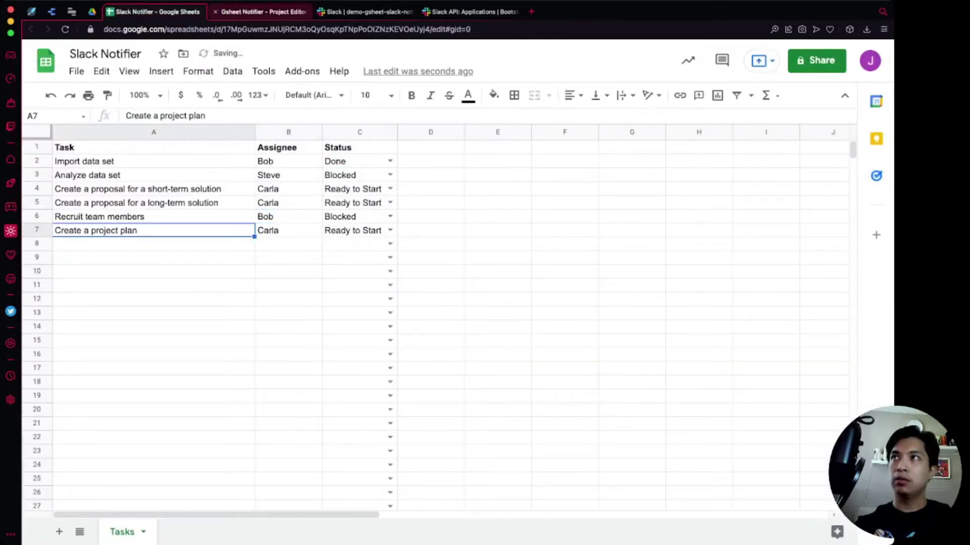
Expand the newest sendSlackMessage run in the Gsheet Notifier executions, refresh its cloud logs, and examine the logged message
click(260, 11)
click(83, 180)
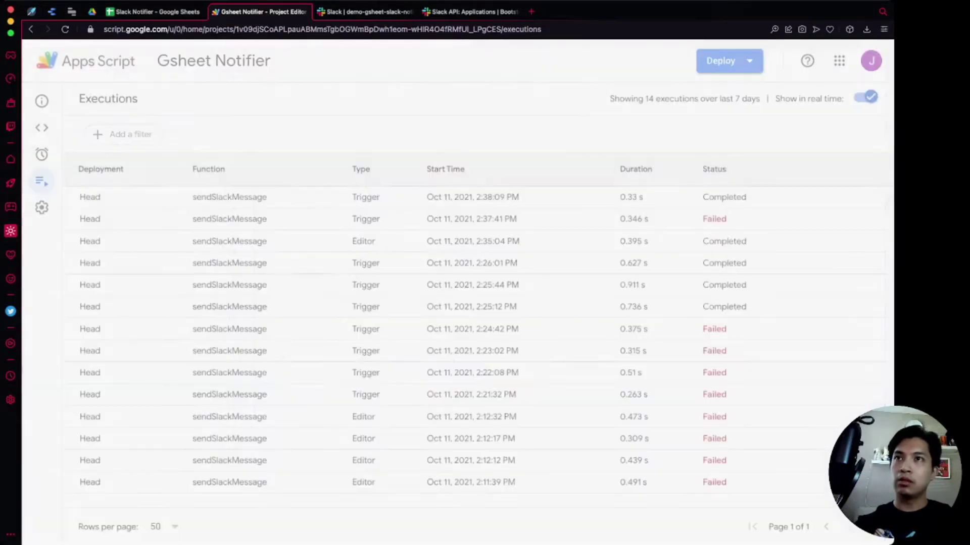
click(469, 207)
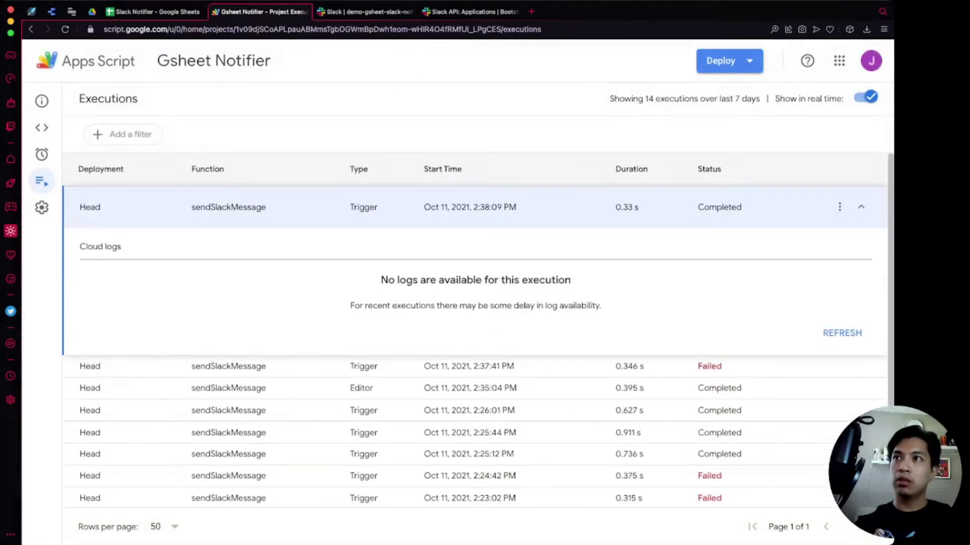
click(841, 333)
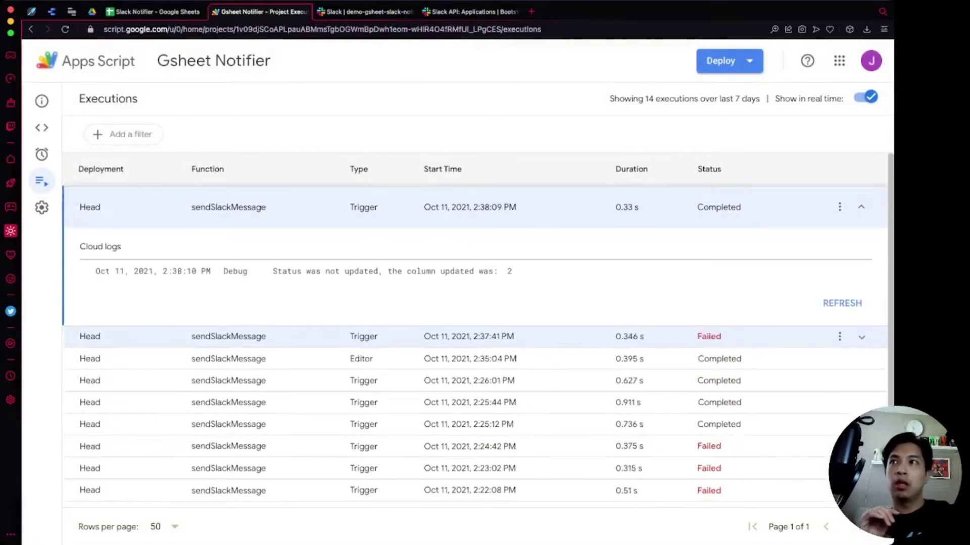
drag(282, 271, 512, 271)
In the Slack Notifier sheet, set the Status of the "Import data set" task to In Progress
click(154, 12)
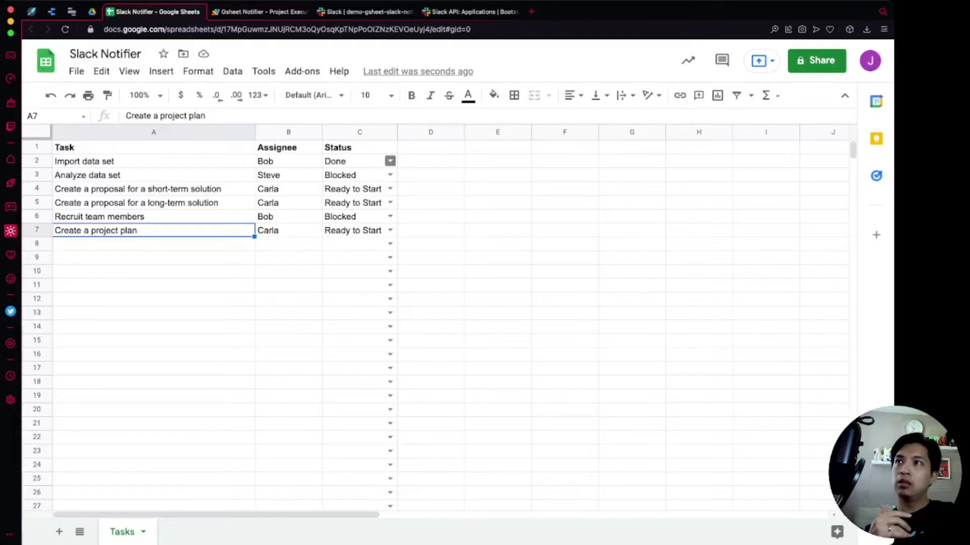
click(390, 161)
click(349, 211)
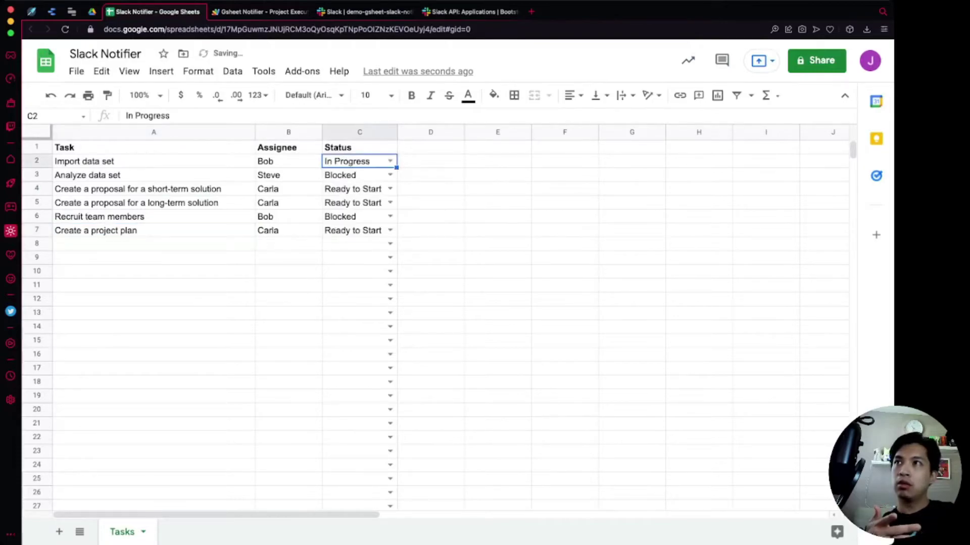
Examine the refreshed cloud logs of the newest sendSlackMessage run in the Gsheet Notifier executions, and return to the Slack Notifier sheet
click(262, 11)
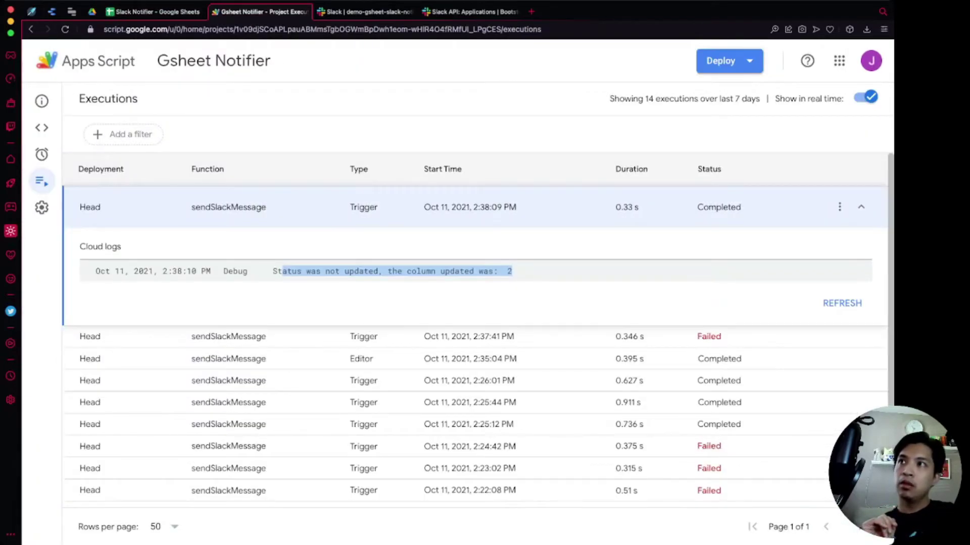
click(469, 207)
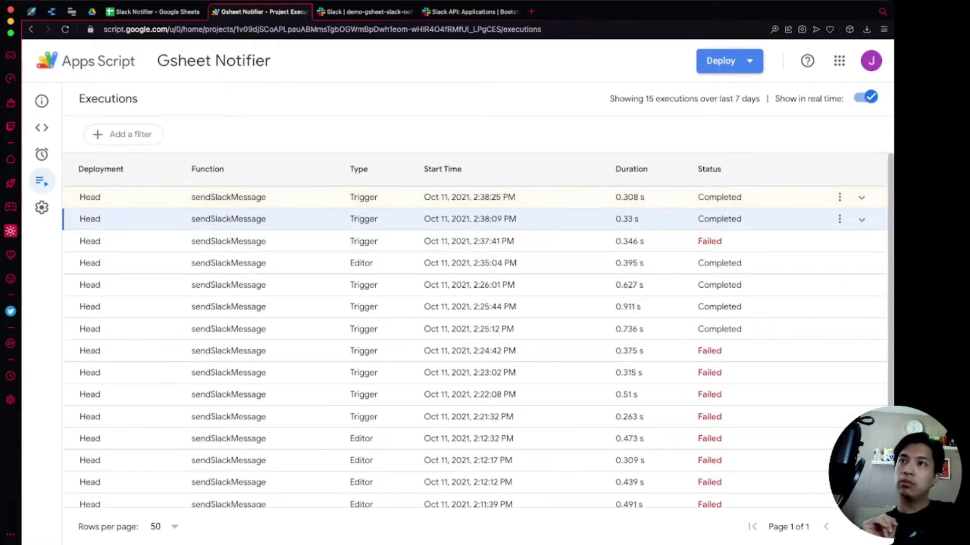
click(470, 197)
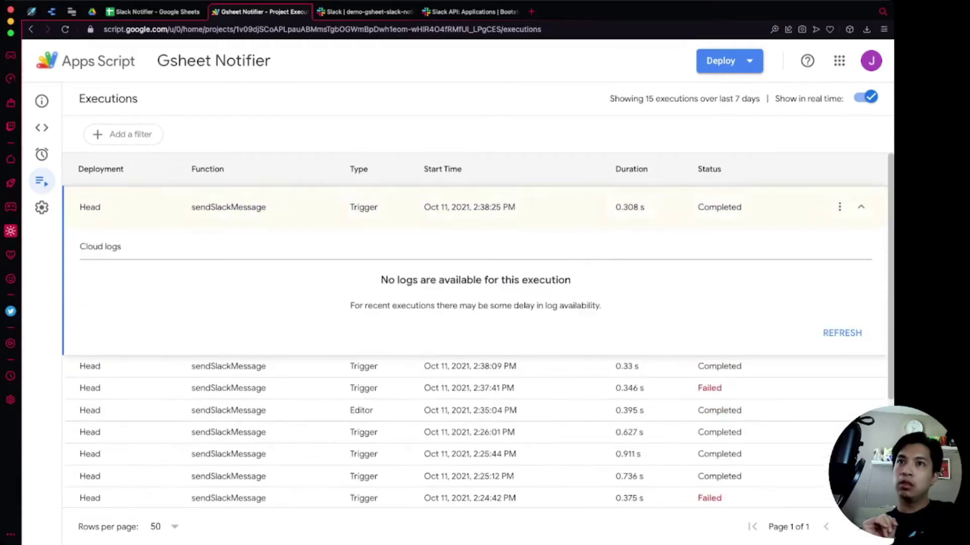
click(842, 333)
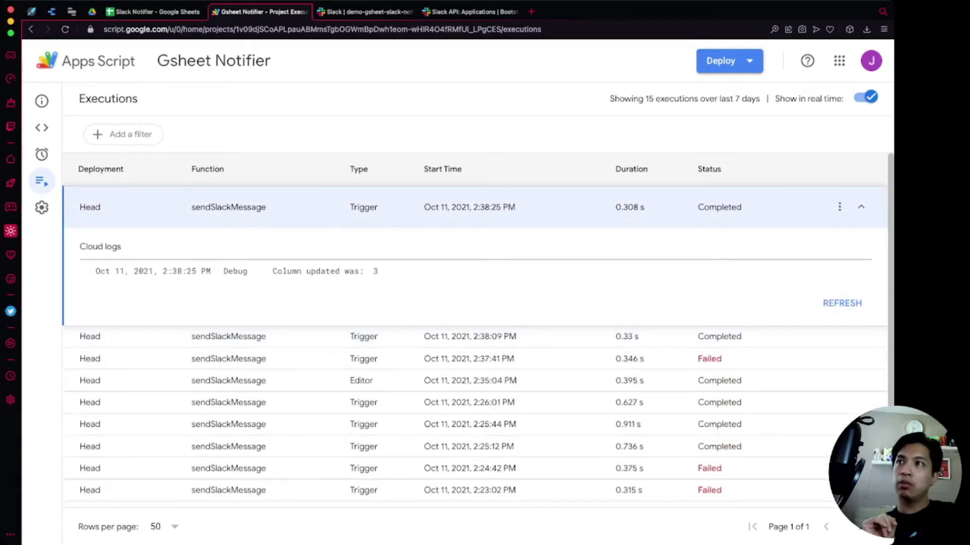
drag(273, 271, 311, 272)
click(311, 271)
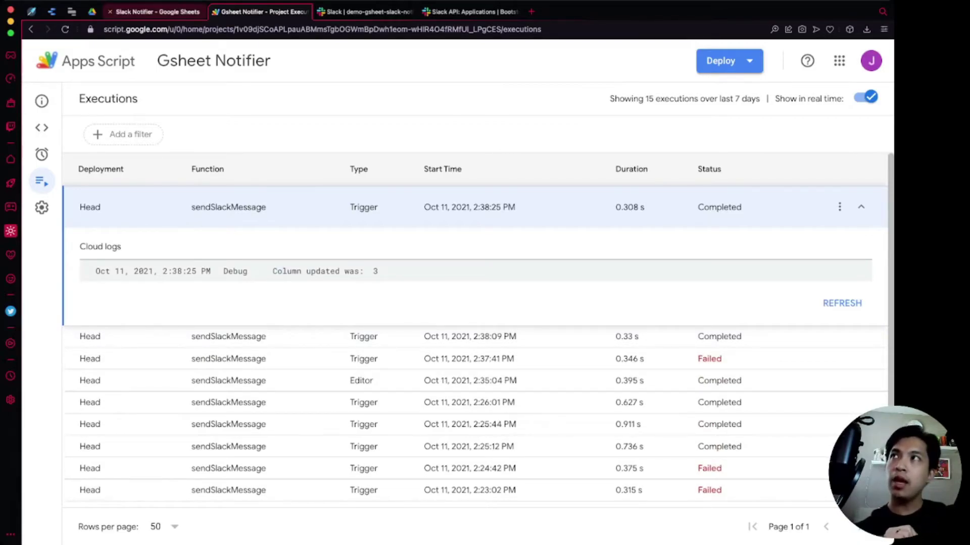
click(153, 11)
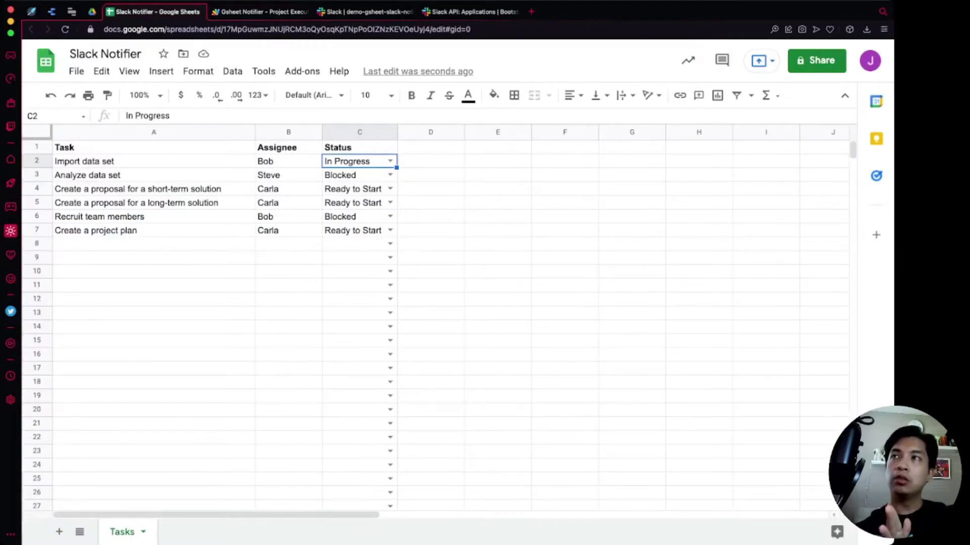